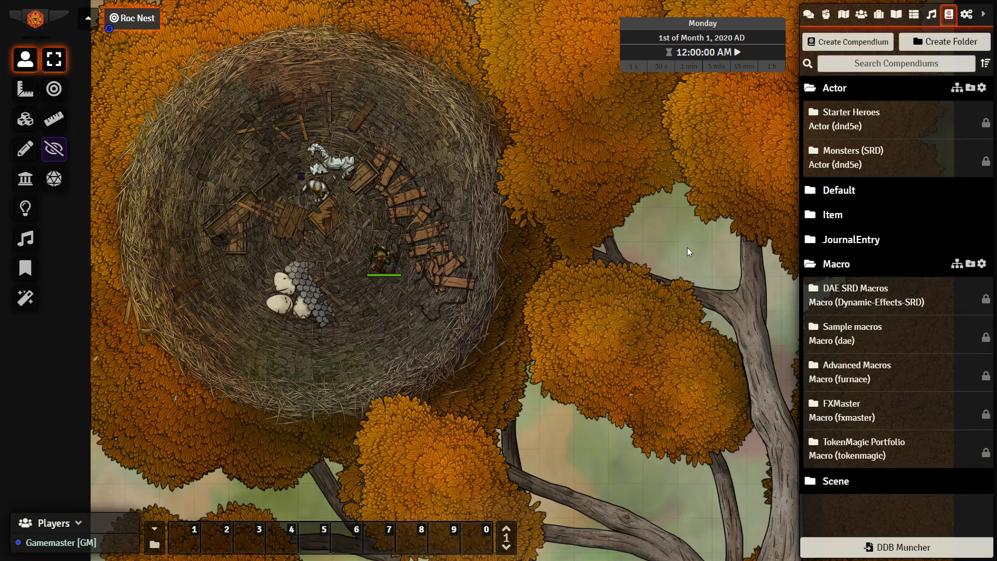
Import all content of the JB2A Actors compendium from the Default folder into the world
mouse_move(545, 4)
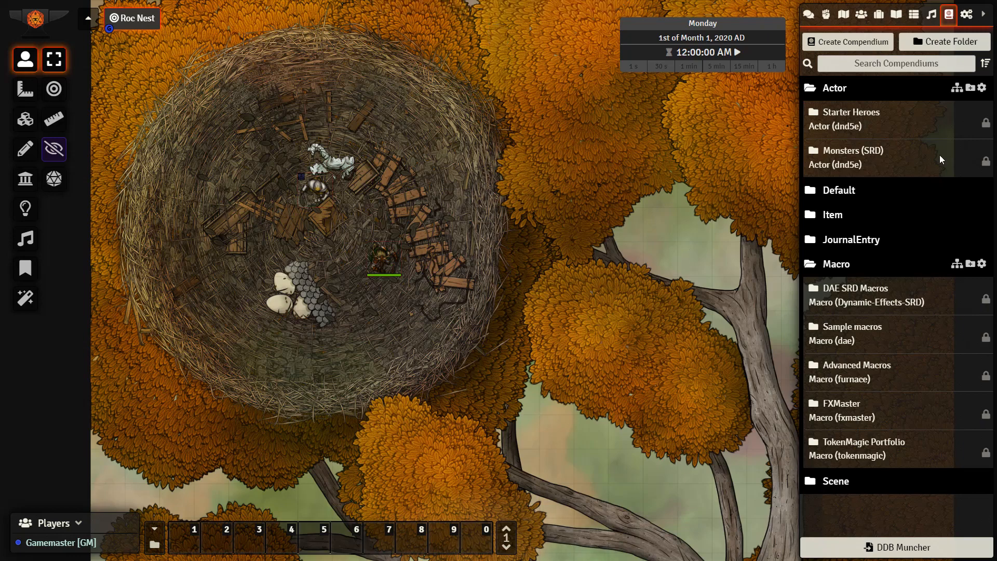
left_click(837, 214)
scroll(877, 266, "down", 1)
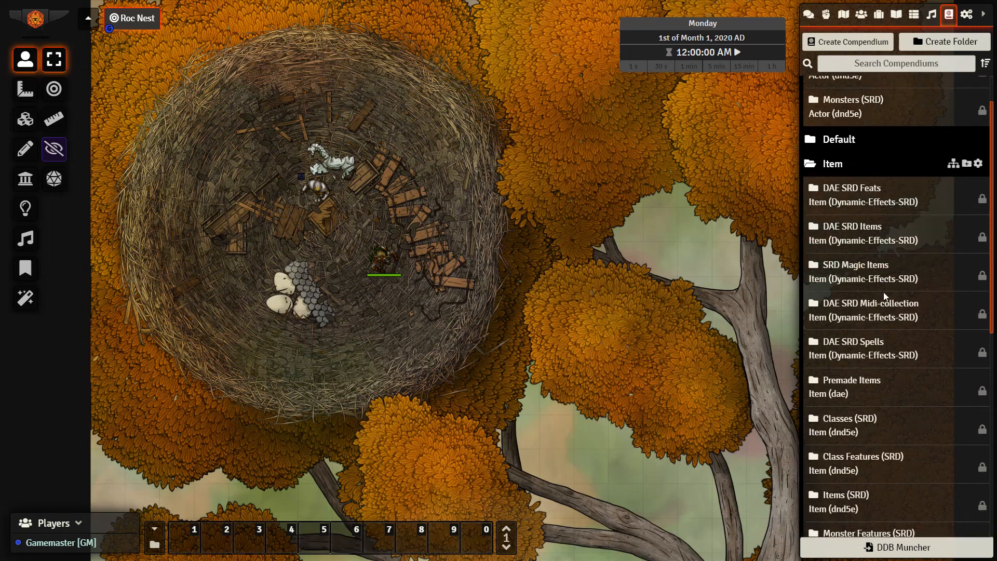
left_click(852, 144)
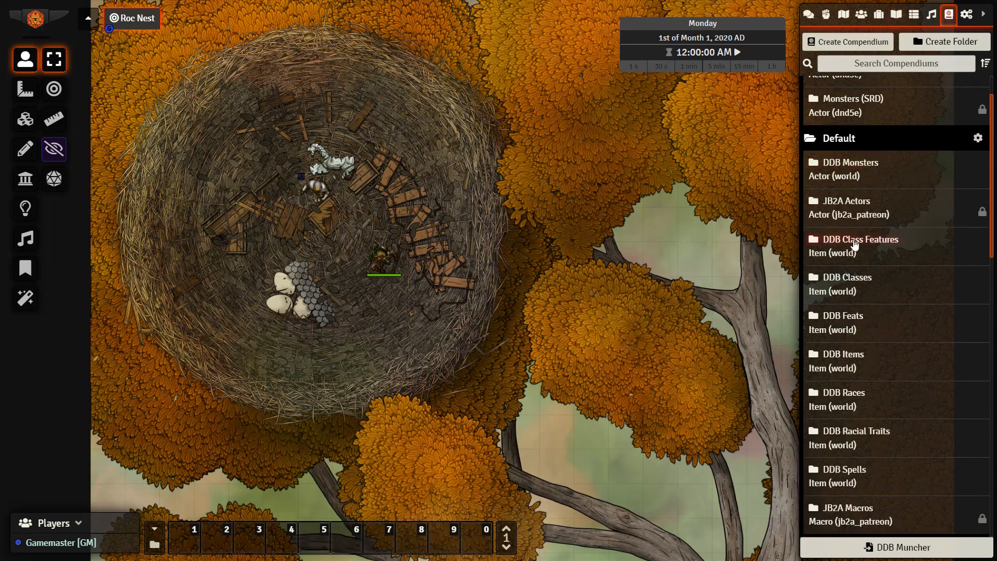
scroll(856, 242, "down", 2)
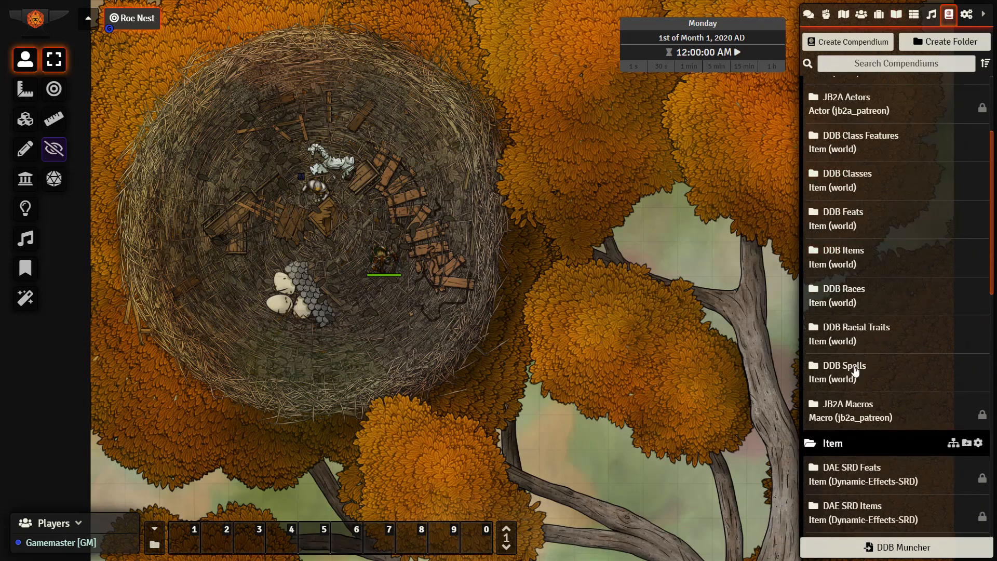
scroll(853, 369, "up", 2)
right_click(850, 203)
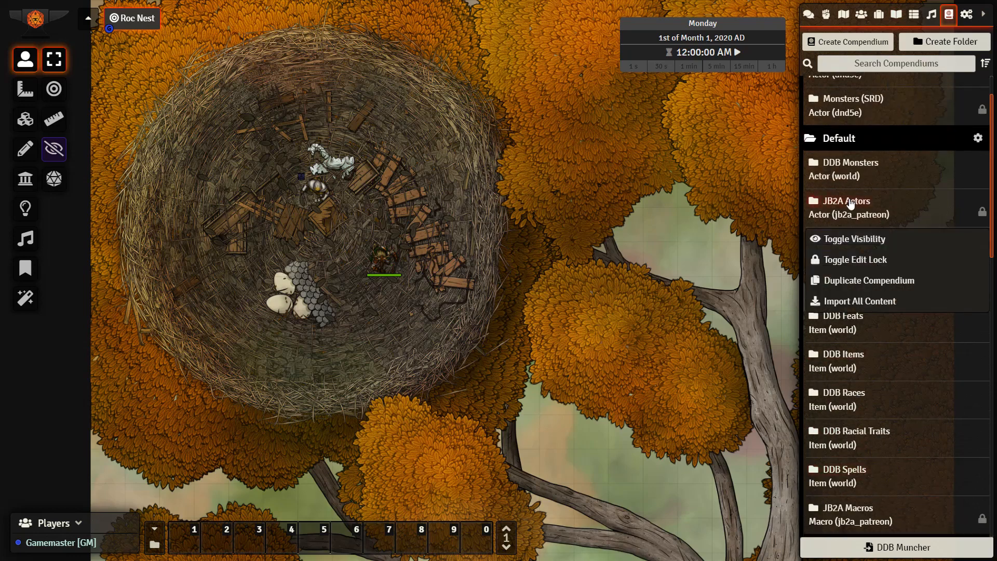
left_click(861, 303)
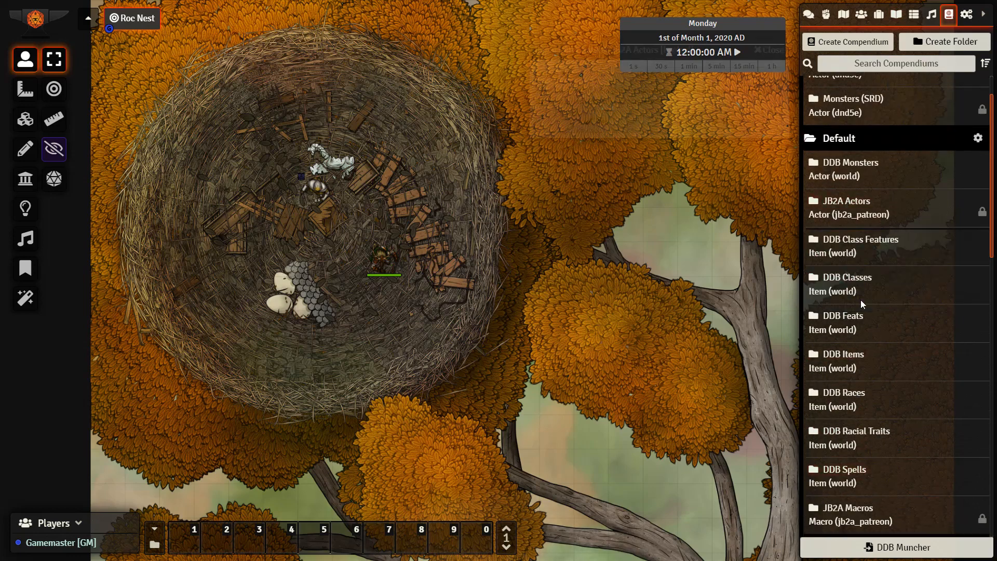
left_click(613, 113)
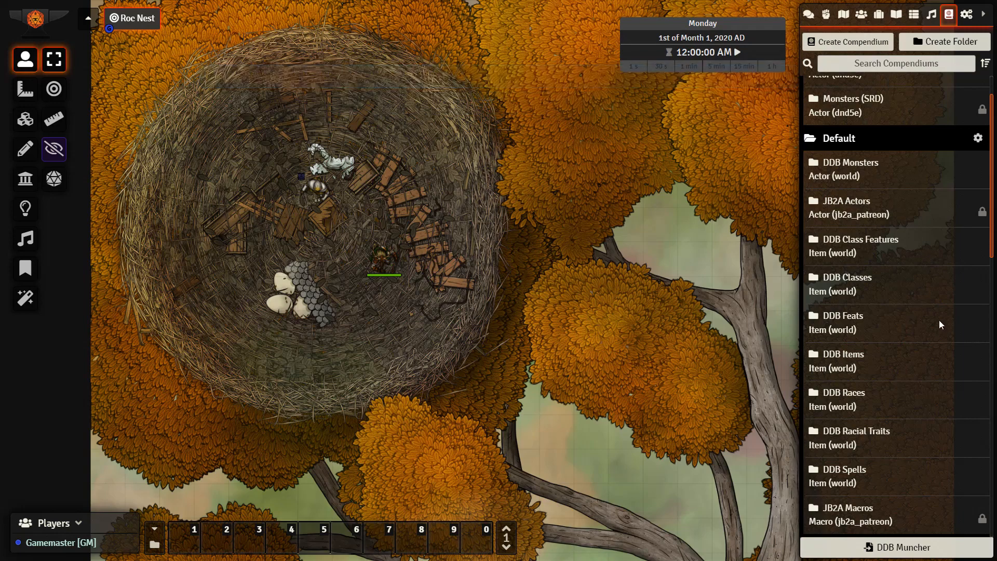
Import all content of the JB2A Macros compendium into a folder named JB2A Macros
scroll(939, 321, "down", 2)
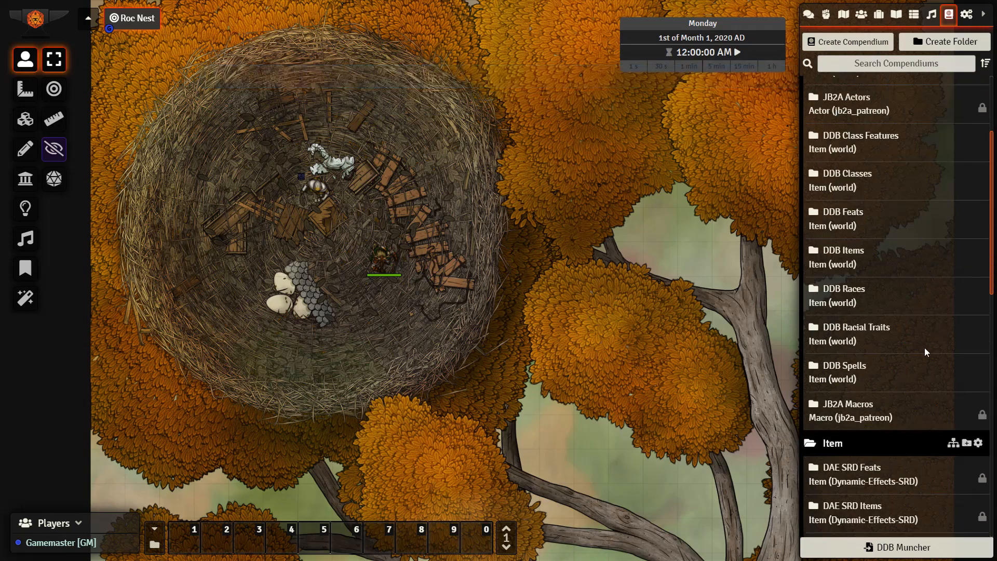
right_click(850, 410)
left_click(859, 379)
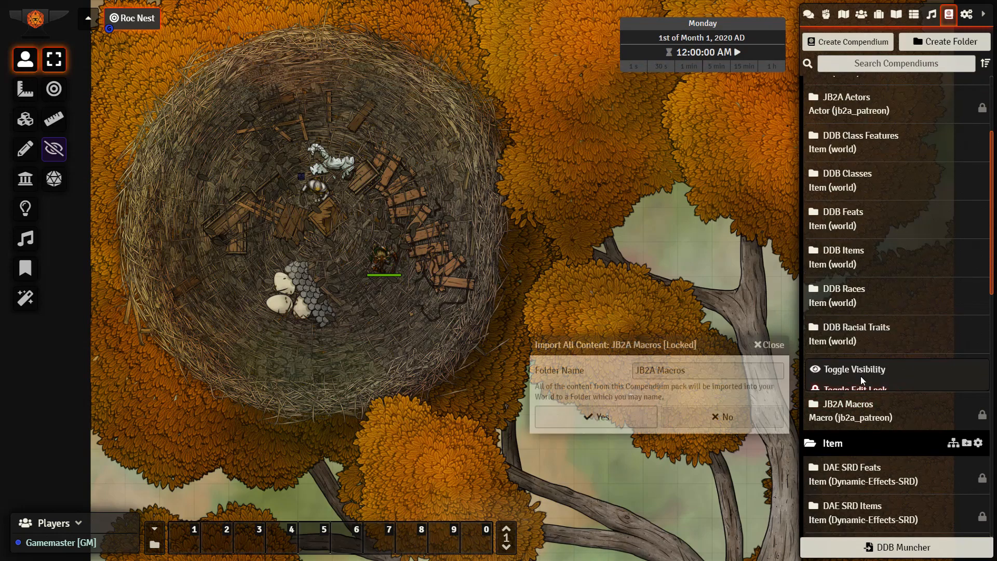
left_click(565, 417)
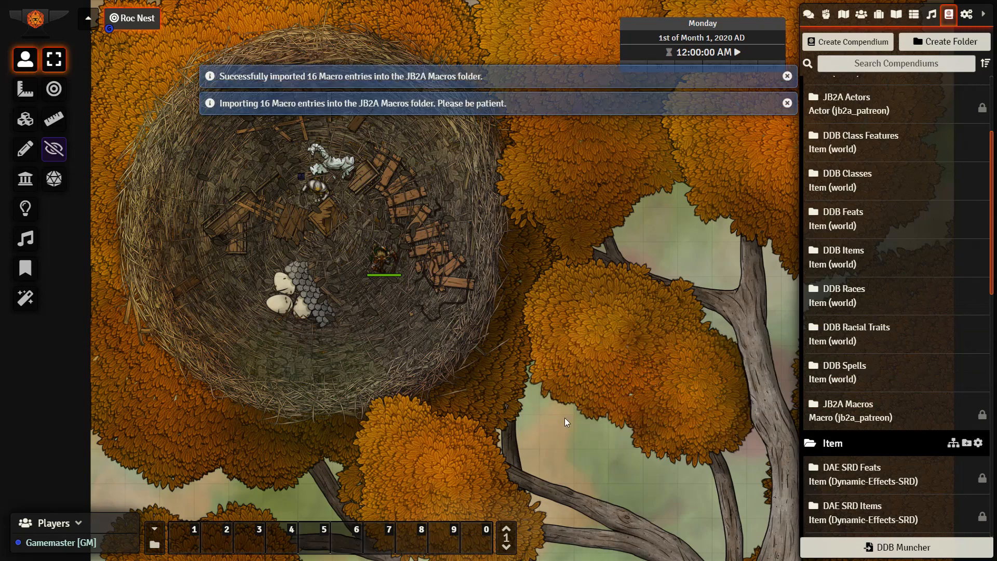
Examine the imported JB2A Actors folder, from the Arcane Hand entries through the Spiritual Weapon variants
left_click(843, 16)
left_click(826, 15)
left_click(861, 16)
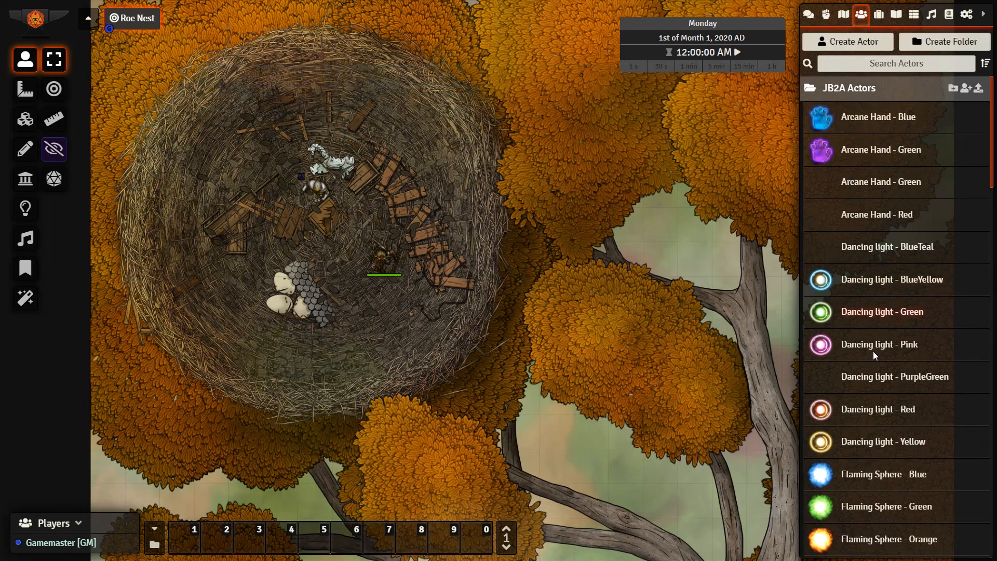
scroll(875, 363, "down", 1)
scroll(875, 377, "down", 6)
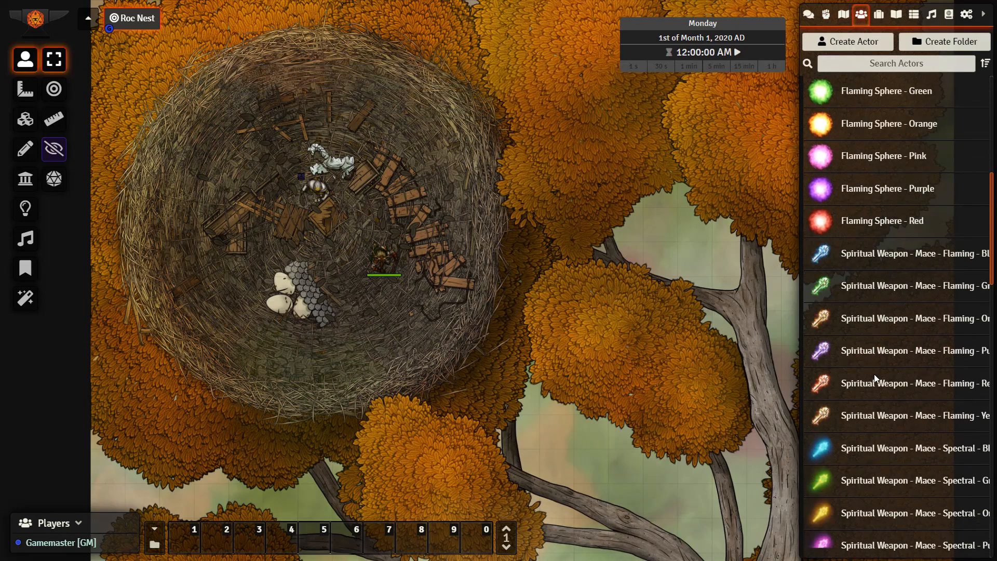
scroll(875, 378, "down", 10)
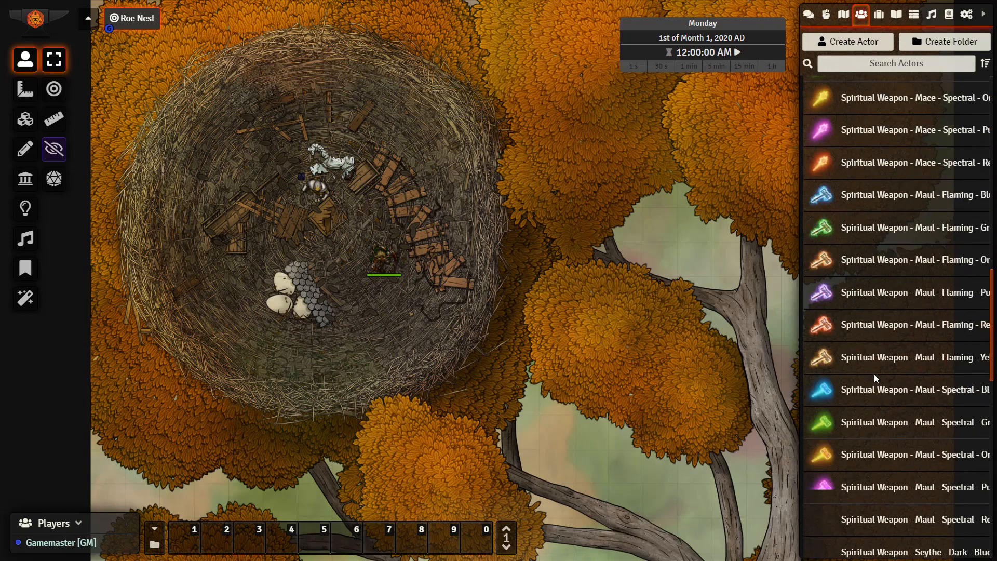
scroll(874, 374, "down", 8)
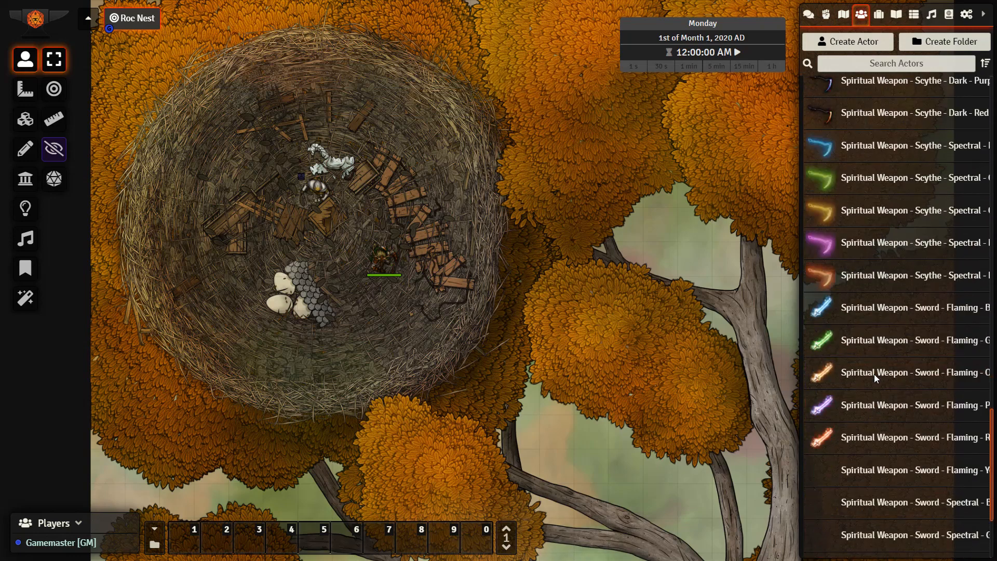
scroll(874, 377, "down", 2)
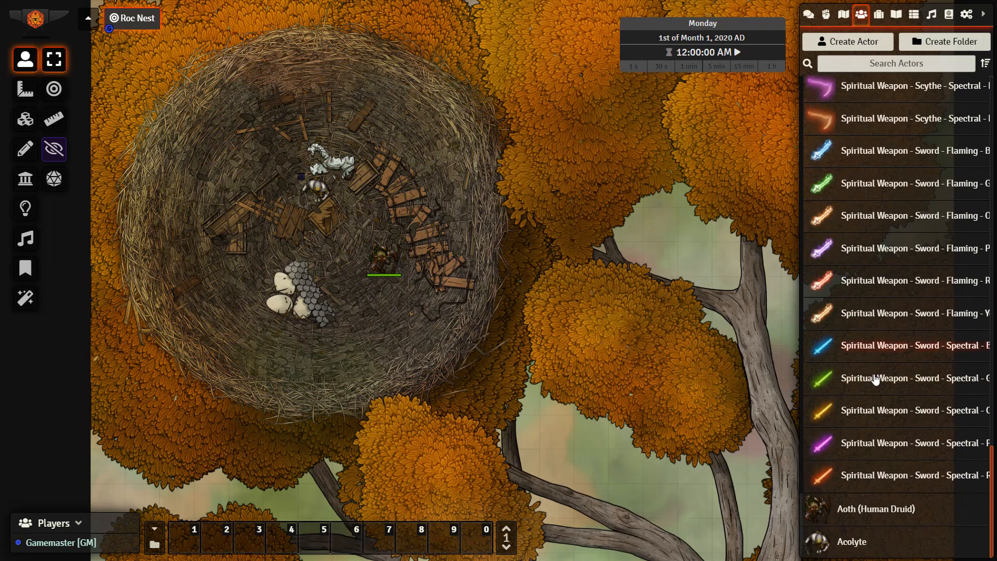
scroll(884, 390, "up", 15)
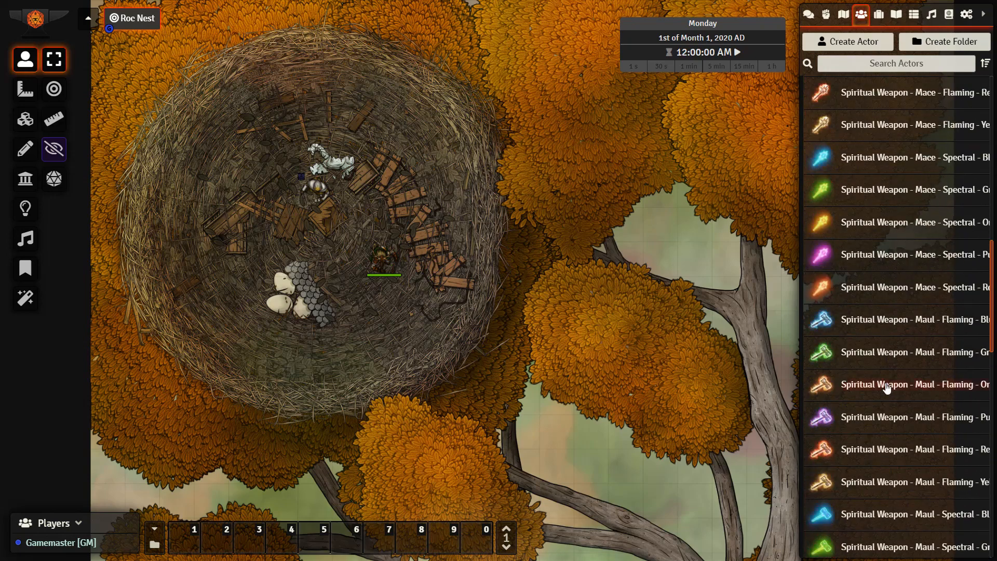
scroll(886, 388, "up", 10)
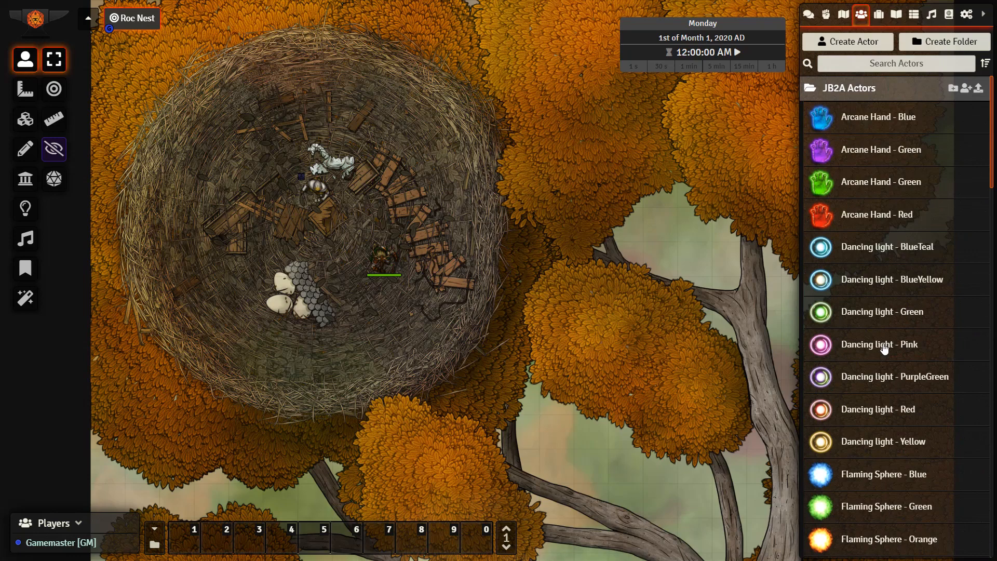
Place a Flaming Sphere - Purple token inside the nest on the Roc Nest scene, just northwest of the druid's token
scroll(837, 401, "down", 5)
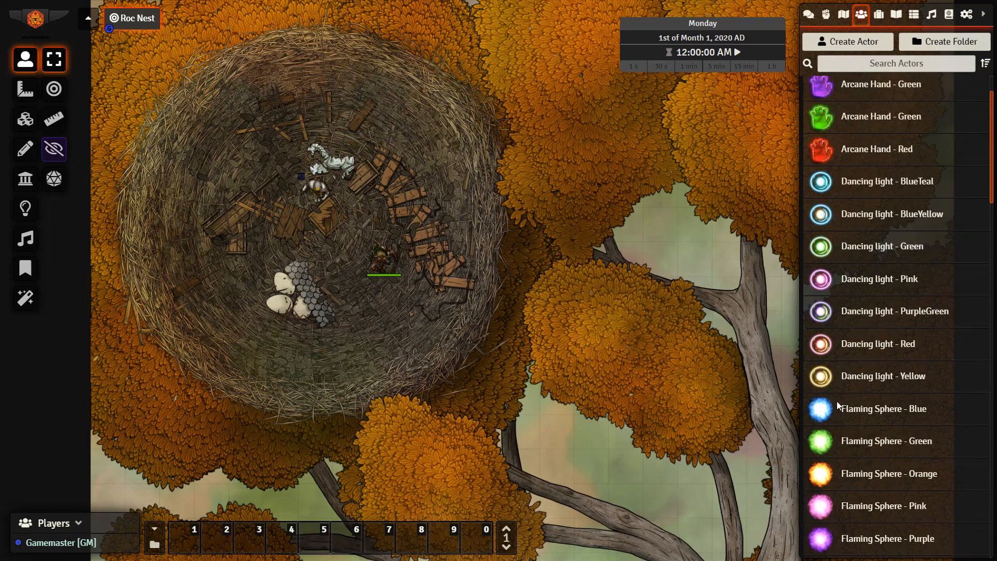
scroll(822, 410, "down", 2)
left_click_drag(874, 191, 362, 219)
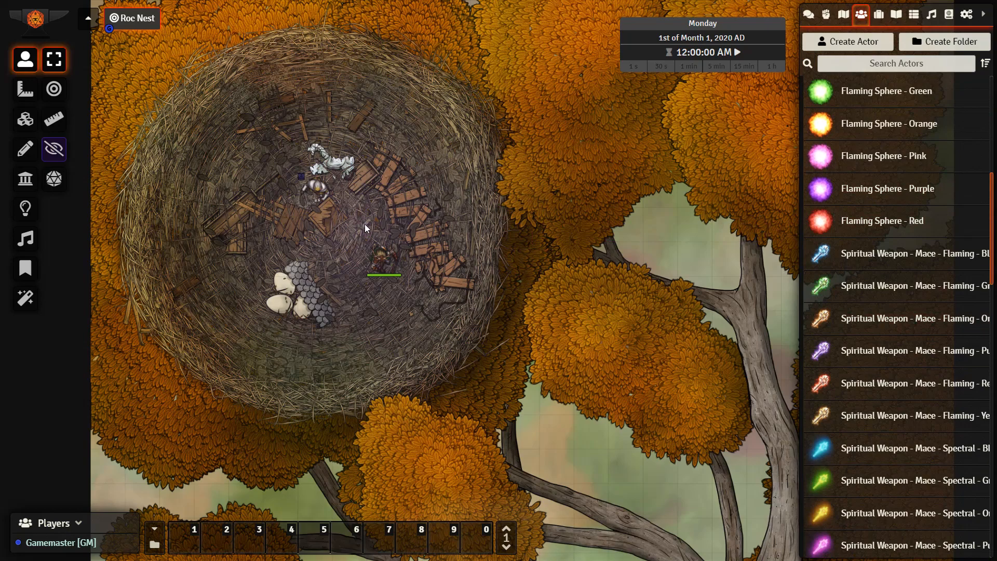
scroll(364, 223, "up", 3)
left_click_drag(427, 281, 433, 283)
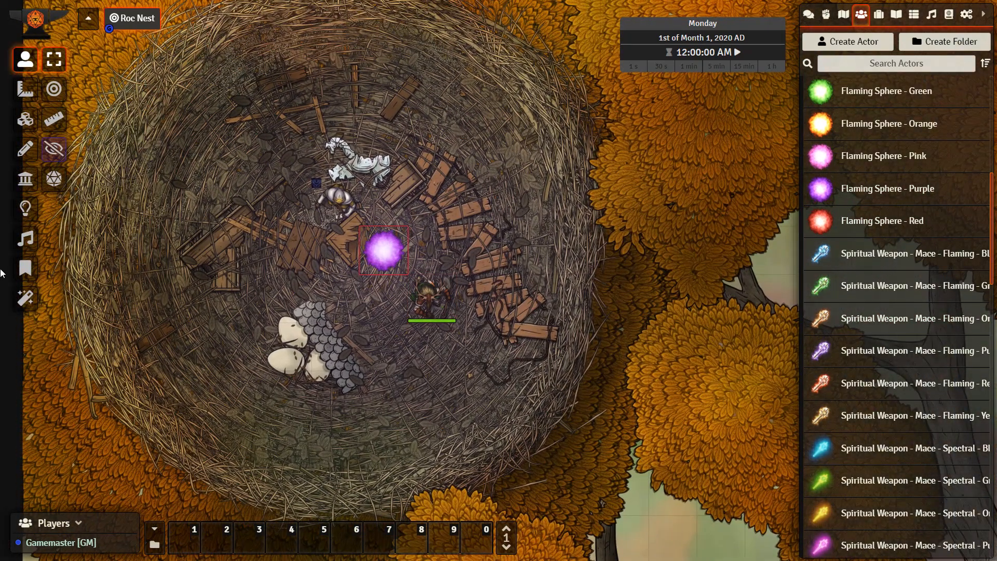
Review the Midi QOL workflow settings in the game's module configuration
left_click(26, 209)
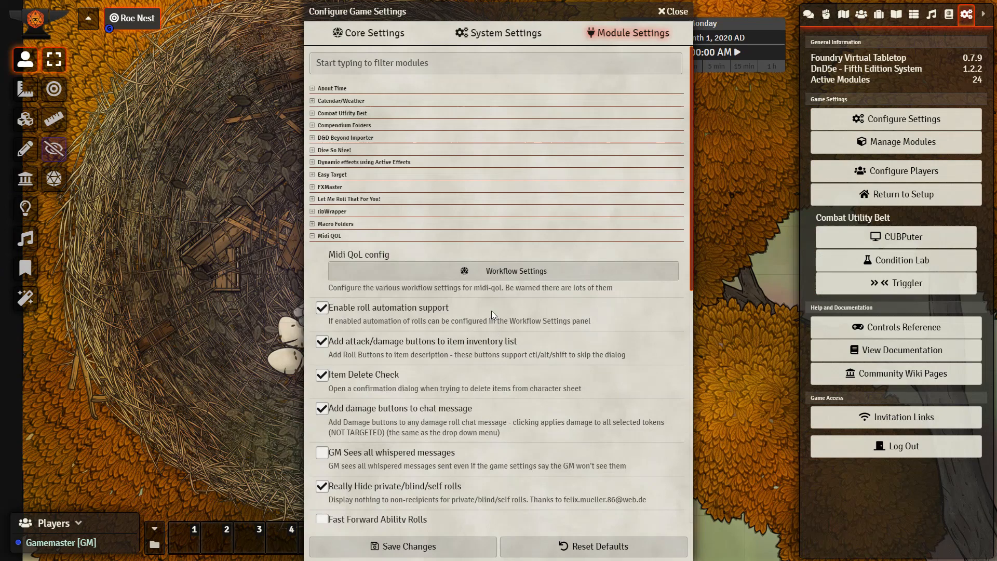
left_click(494, 267)
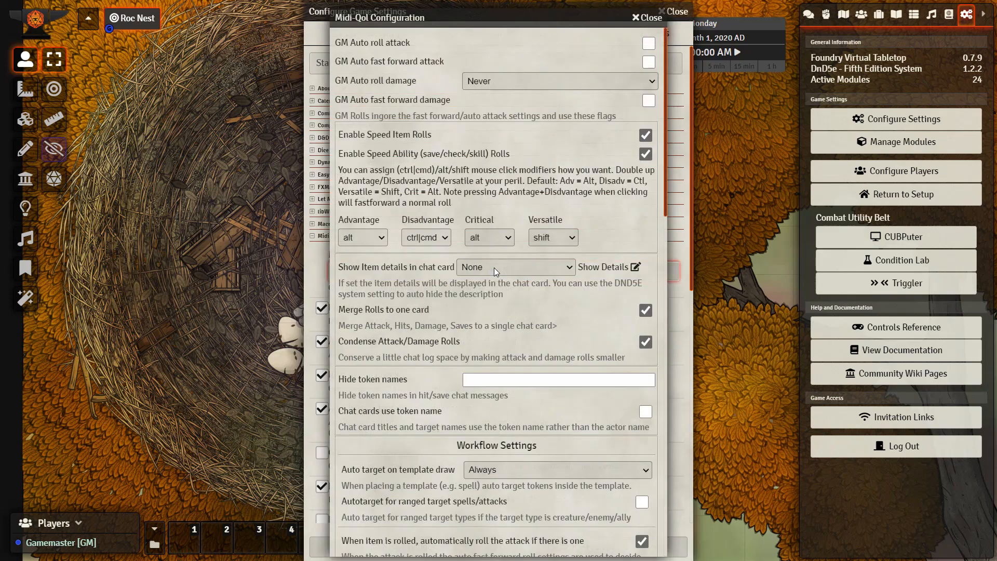
scroll(494, 267, "down", 15)
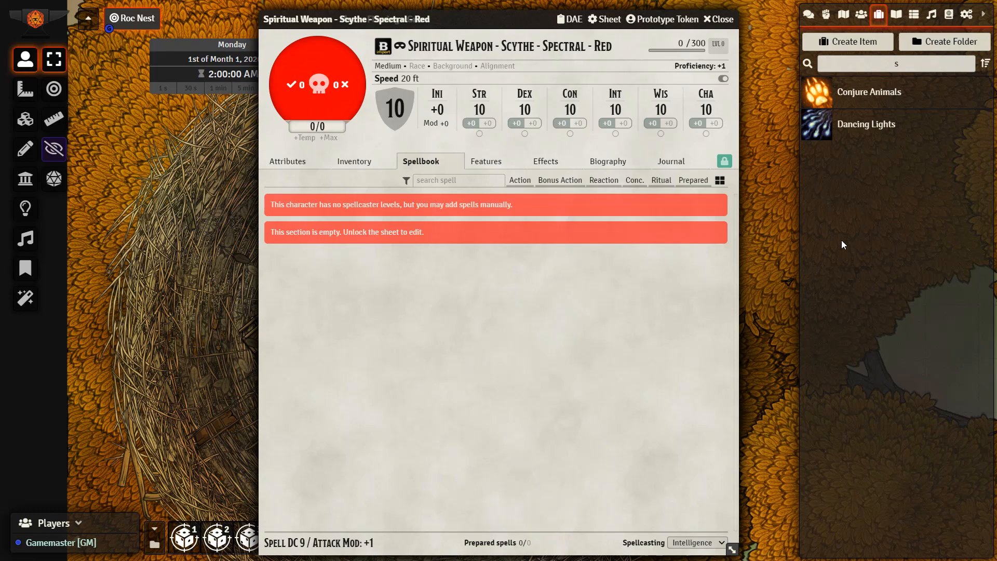
Search the Spells (SRD) compendium for "spi" and import the Spiritual Weapon spell into the world's items
left_click(859, 15)
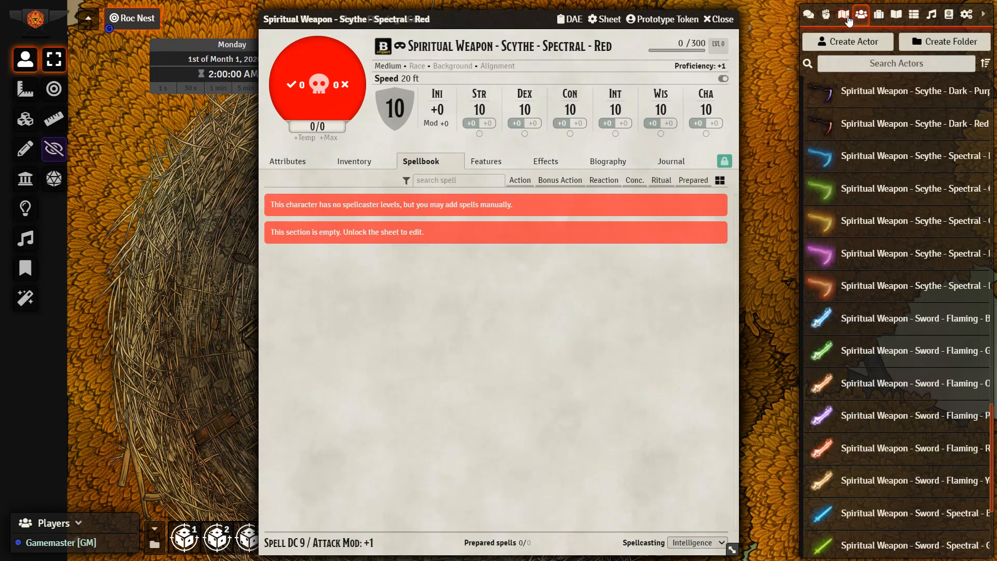
left_click(957, 16)
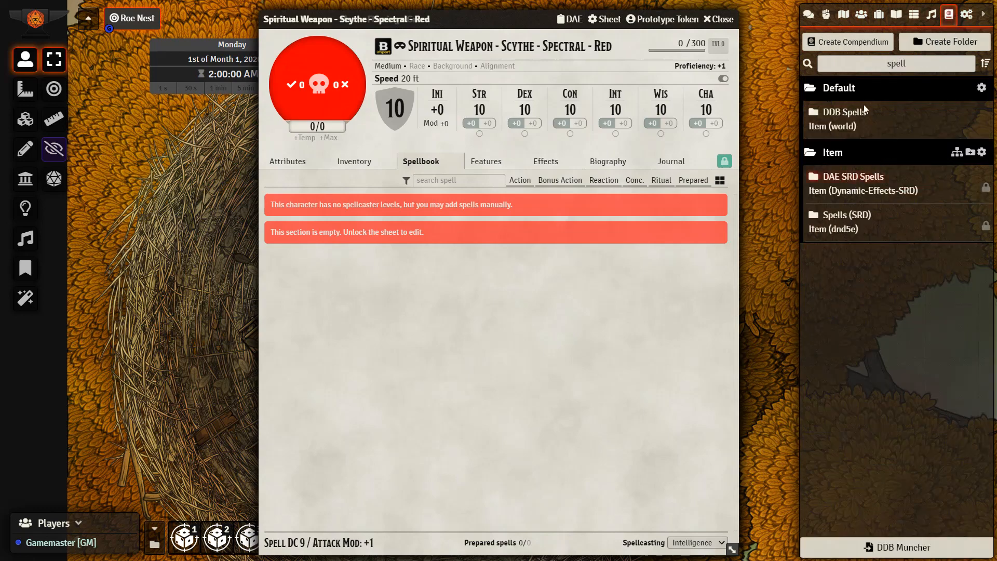
left_click(846, 222)
double_click(201, 80)
key("BackSpace")
type("spi")
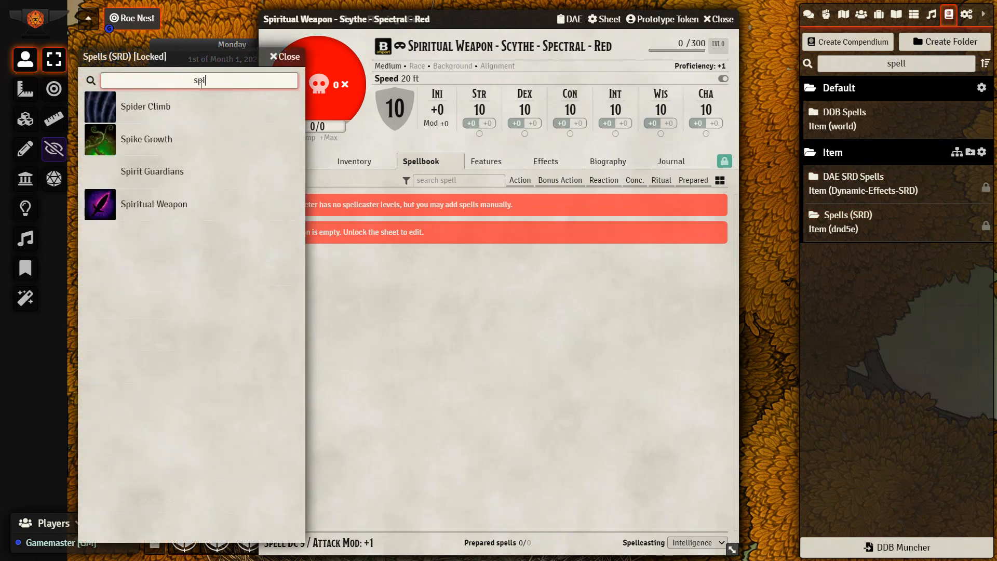
right_click(160, 213)
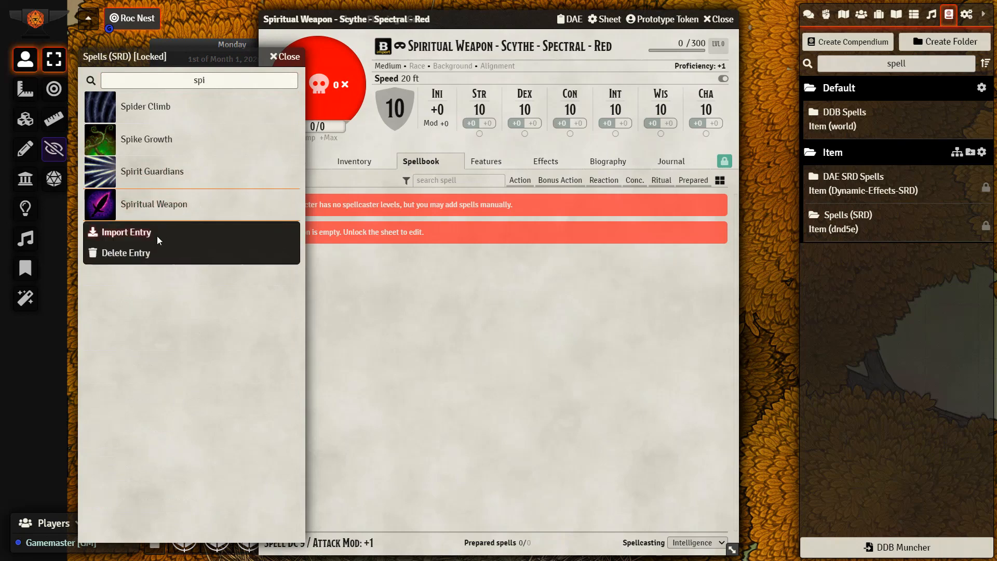
left_click(157, 236)
left_click(277, 59)
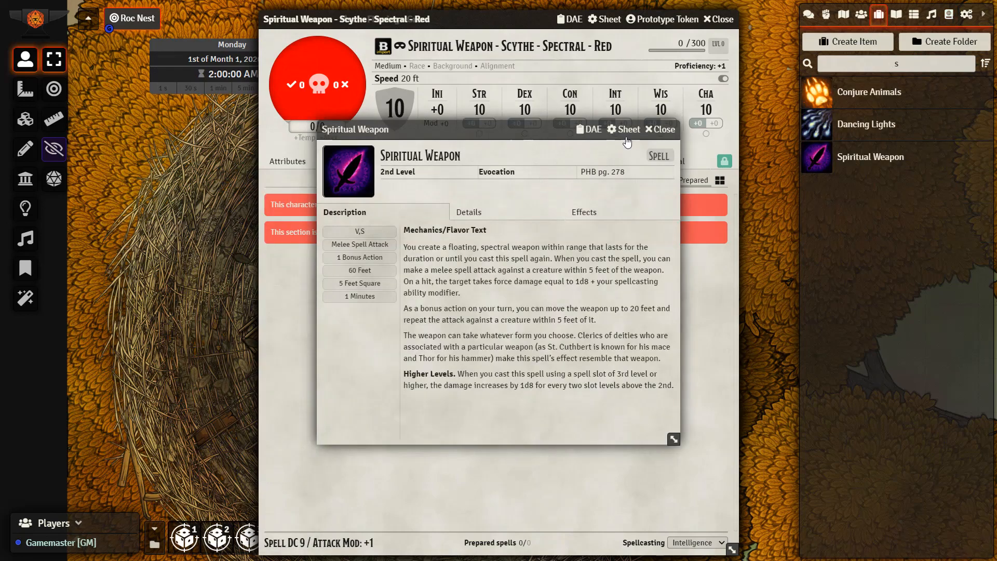
left_click(652, 129)
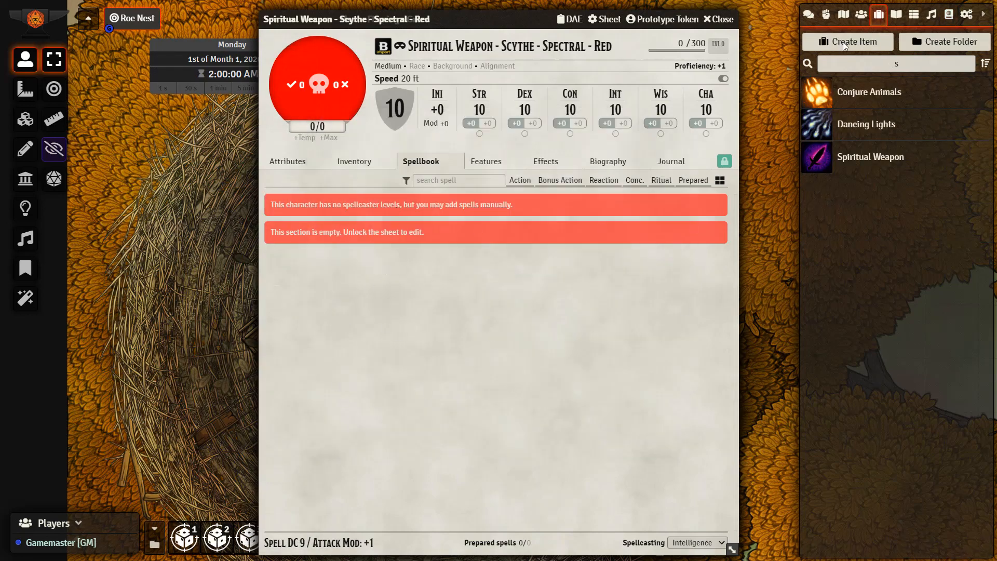
Add the Spiritual Weapon item to the spellbook of the Spiritual Weapon - Scythe - Spectral - Red actor and select the spell there
left_click(861, 14)
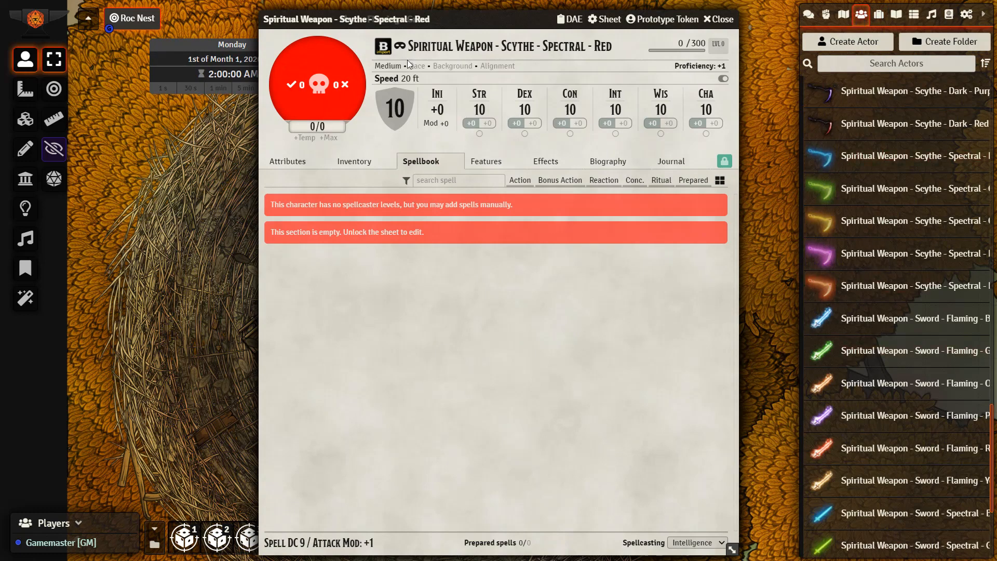
left_click(879, 14)
left_click_drag(739, 198, 580, 302)
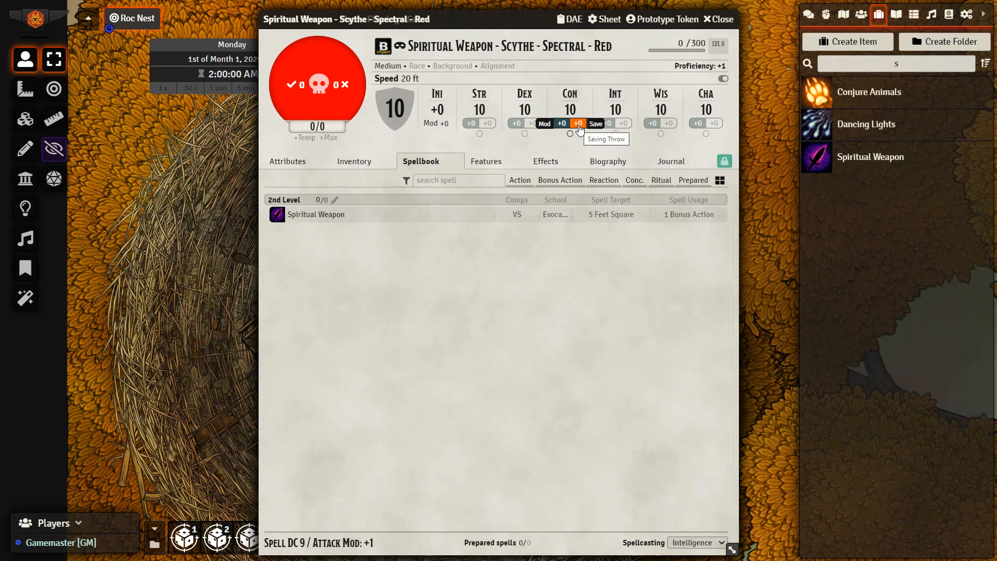
left_click(338, 215)
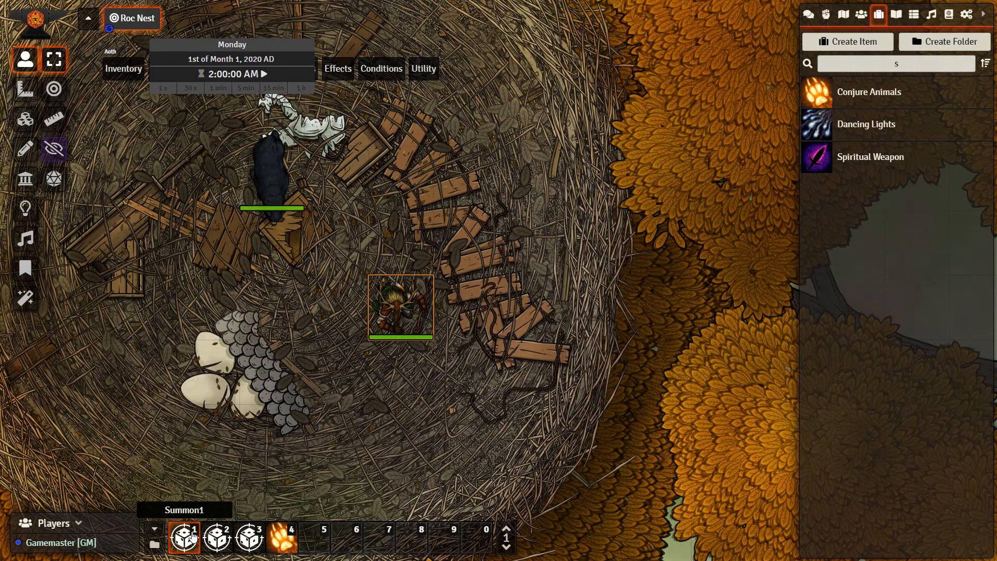
Edit the Summon1 macro, select its entire command script and save the macro
right_click(193, 536)
left_click(214, 473)
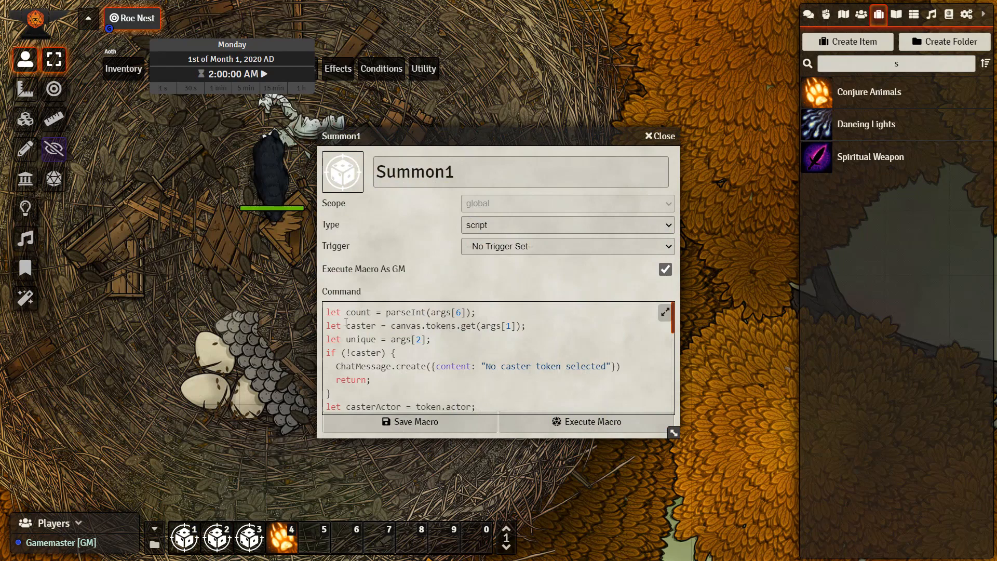
left_click_drag(331, 312, 509, 461)
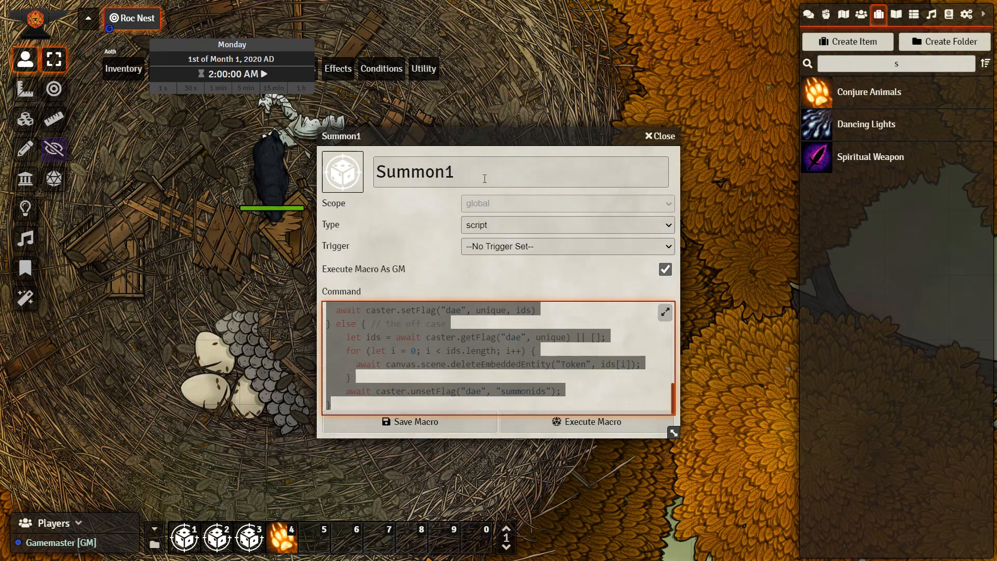
left_click(428, 426)
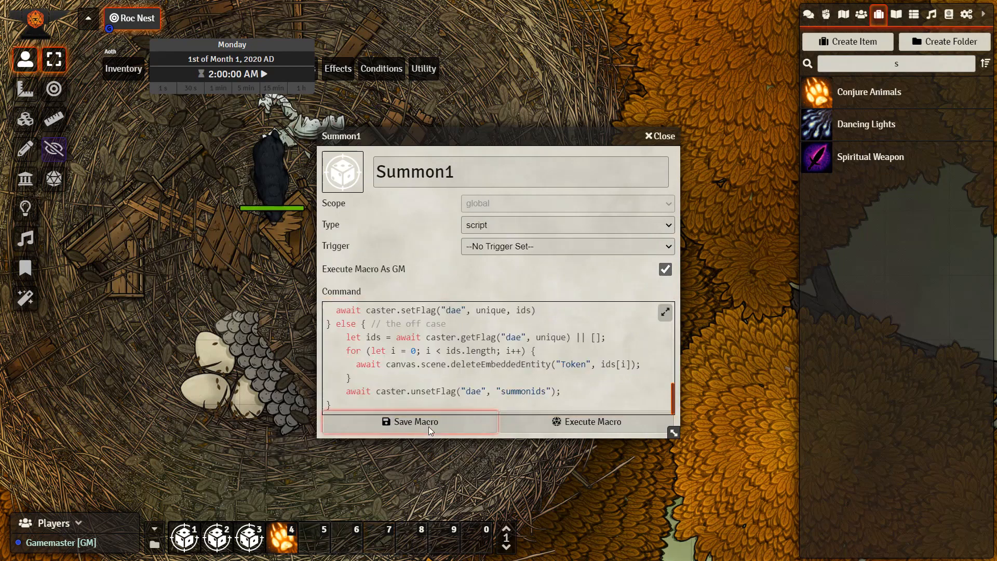
Add a new passive effect to the Spiritual Weapon item and open its configuration
right_click(863, 164)
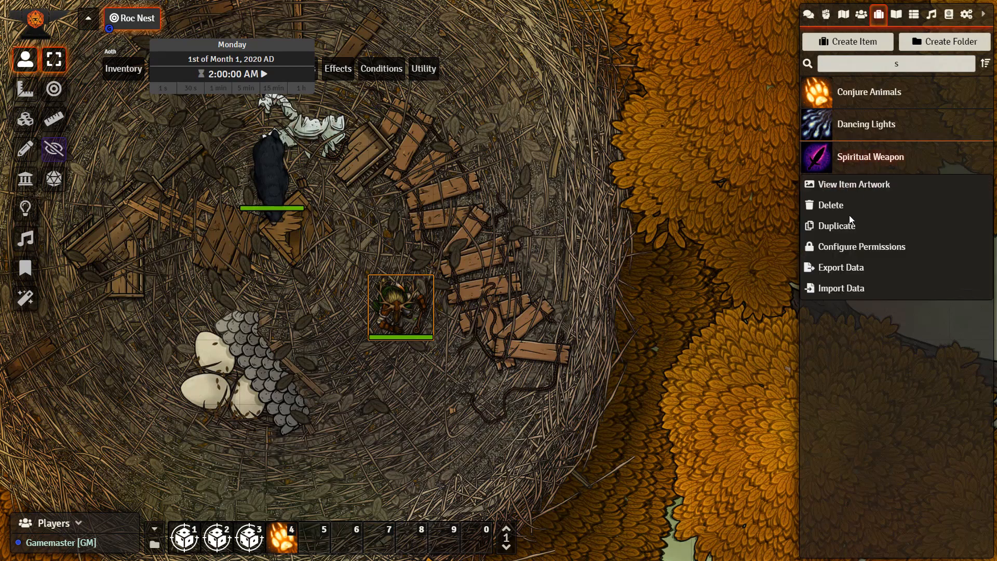
left_click(861, 162)
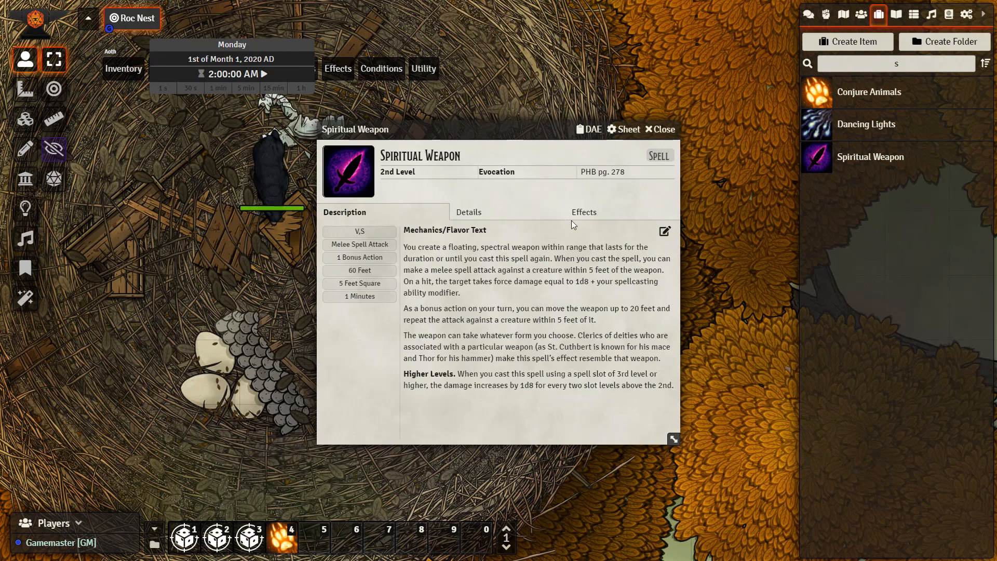
left_click(582, 212)
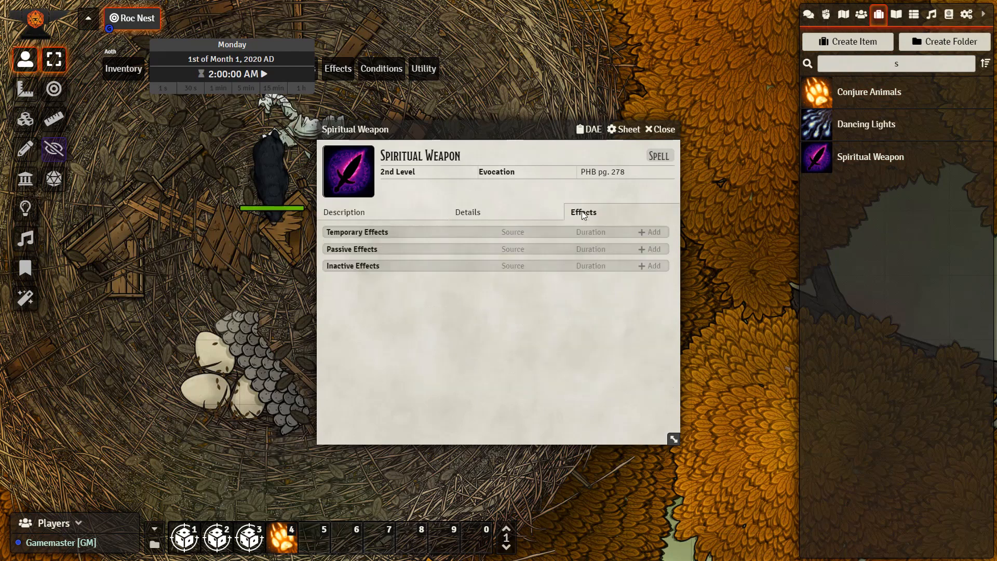
left_click(655, 249)
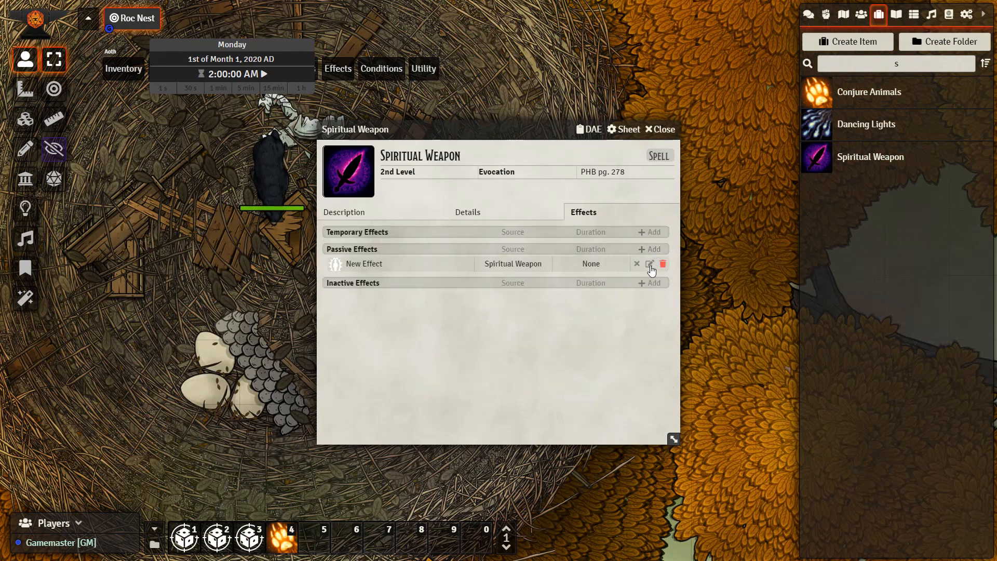
left_click(649, 265)
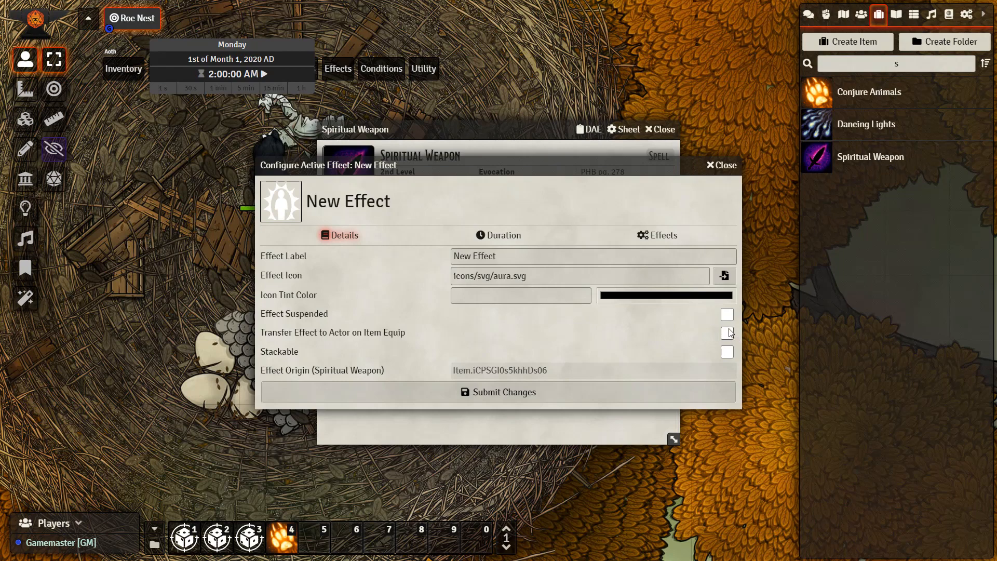
left_click(500, 236)
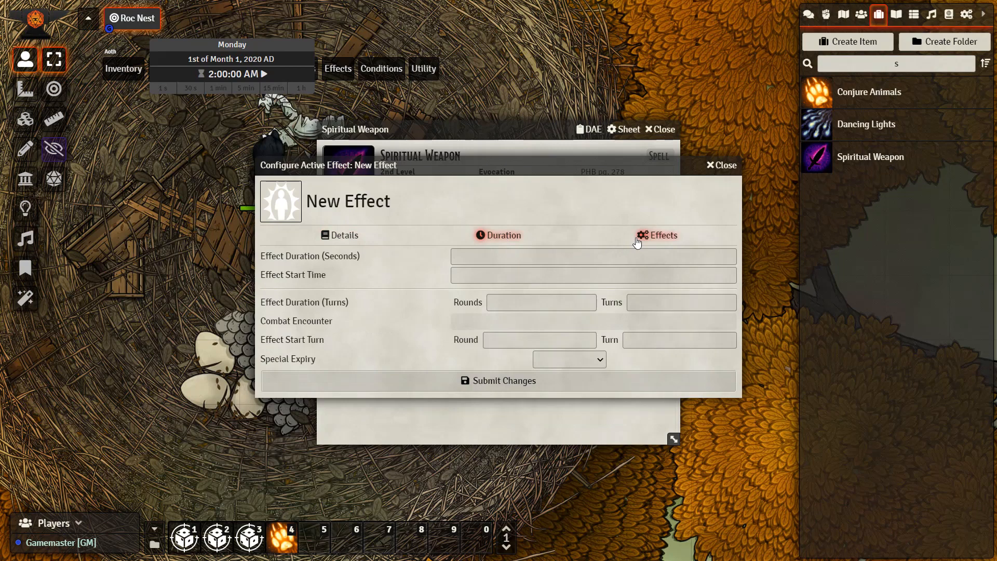
Add a change to the new effect with Macro Execute as its attribute key
left_click(644, 238)
left_click(492, 238)
left_click(641, 236)
left_click(726, 257)
left_click(400, 280)
scroll(389, 350, "down", 20)
scroll(375, 419, "down", 3)
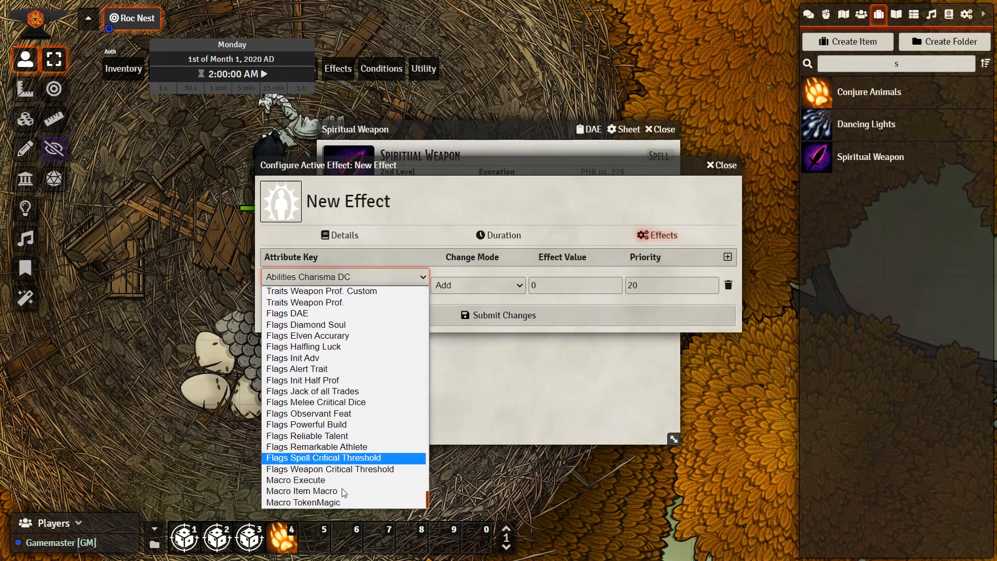
left_click(343, 473)
double_click(551, 283)
type("Su")
type("mmon1")
type(" @token")
type(" @unique \"")
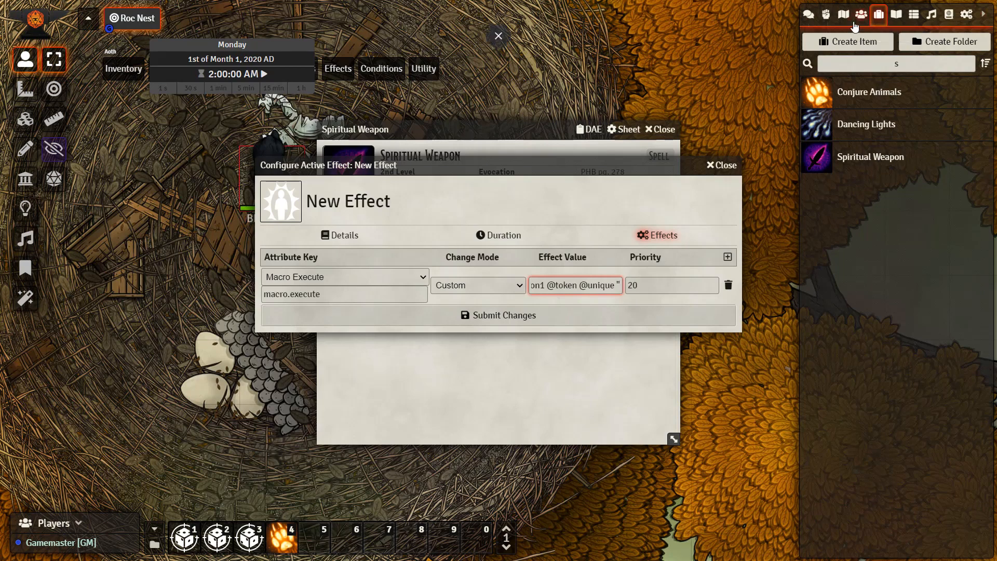
left_click(854, 26)
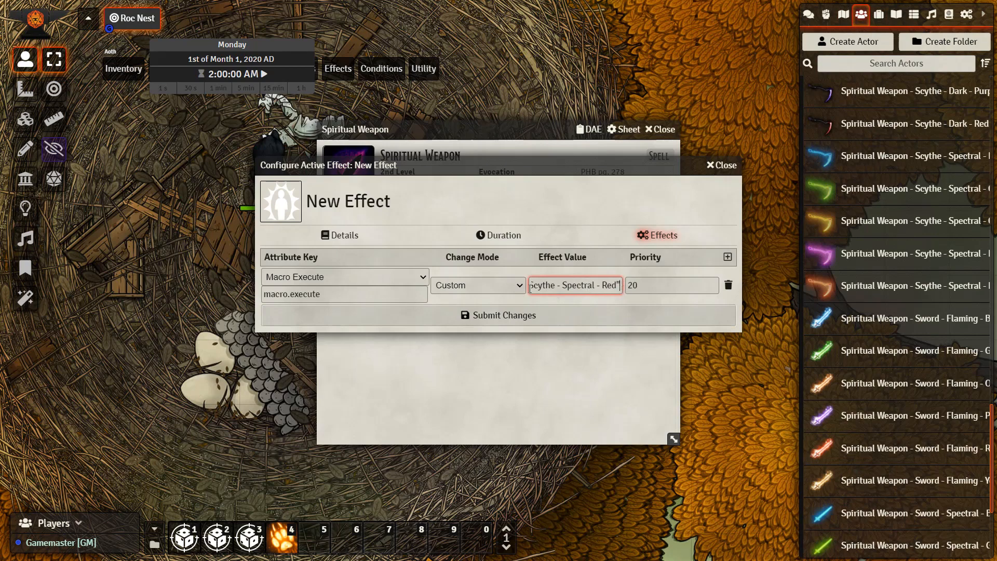
type("100 100 1")
left_click(490, 323)
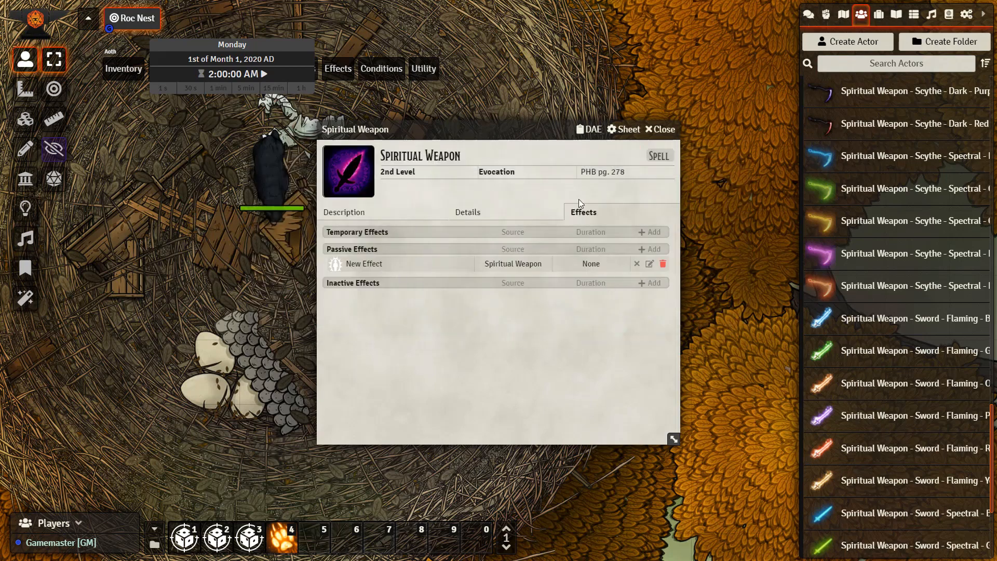
Set both the range and the target of the Spiritual Weapon spell to Self in its details
left_click(468, 212)
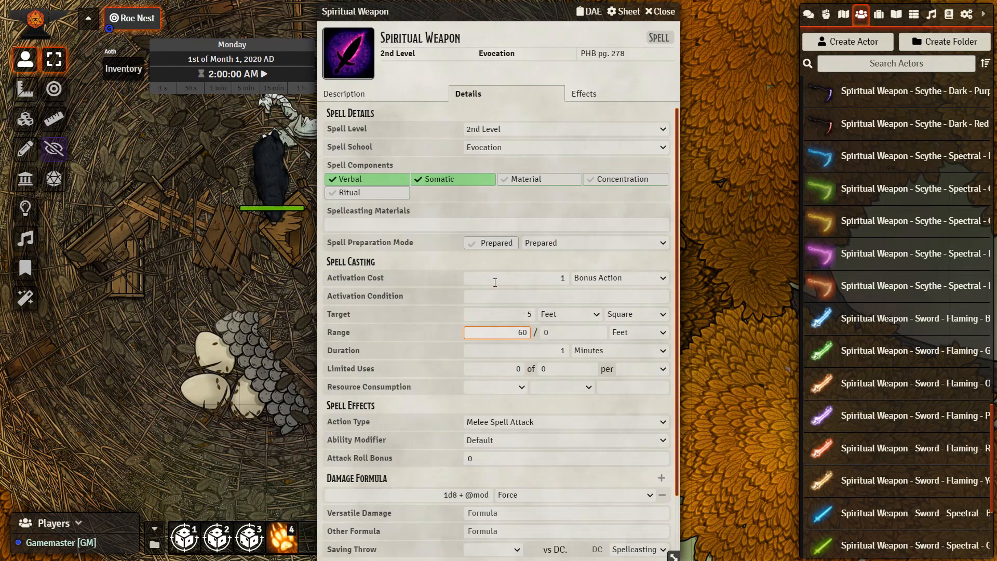
left_click(635, 324)
left_click(630, 326)
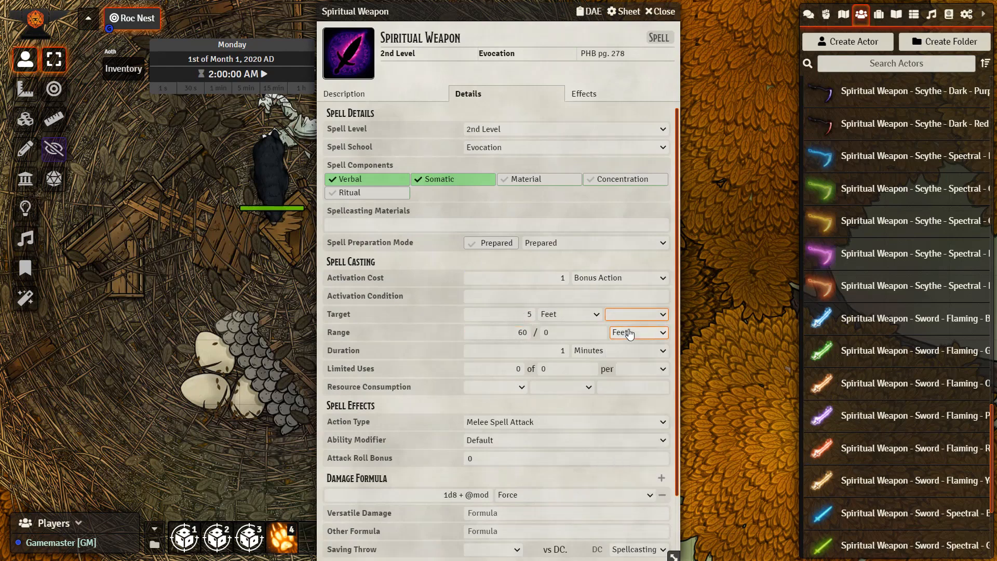
left_click(629, 334)
left_click(623, 347)
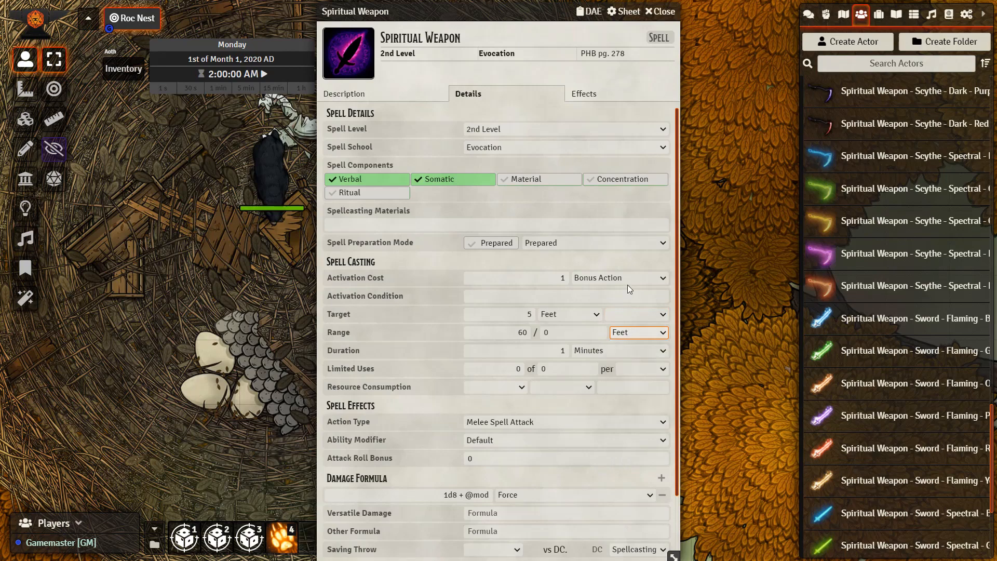
left_click(623, 315)
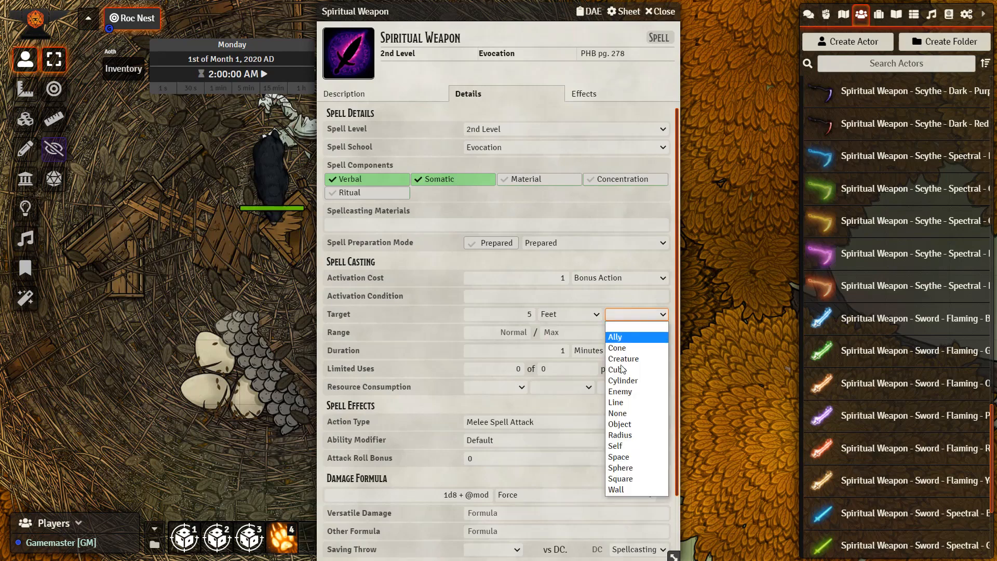
left_click(628, 446)
Set the Spiritual Weapon spell's action type to blank and close the item
left_click(613, 422)
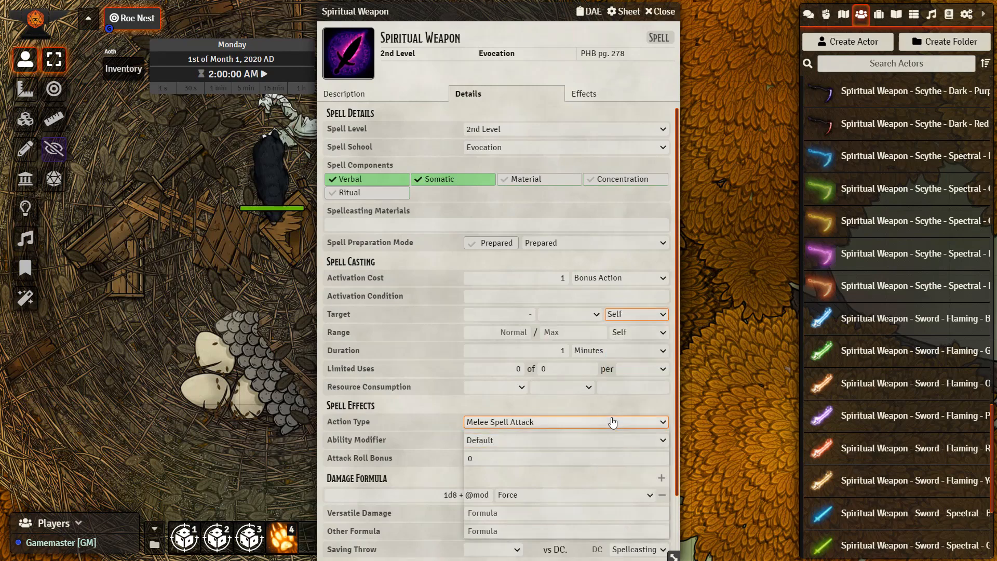
left_click(613, 422)
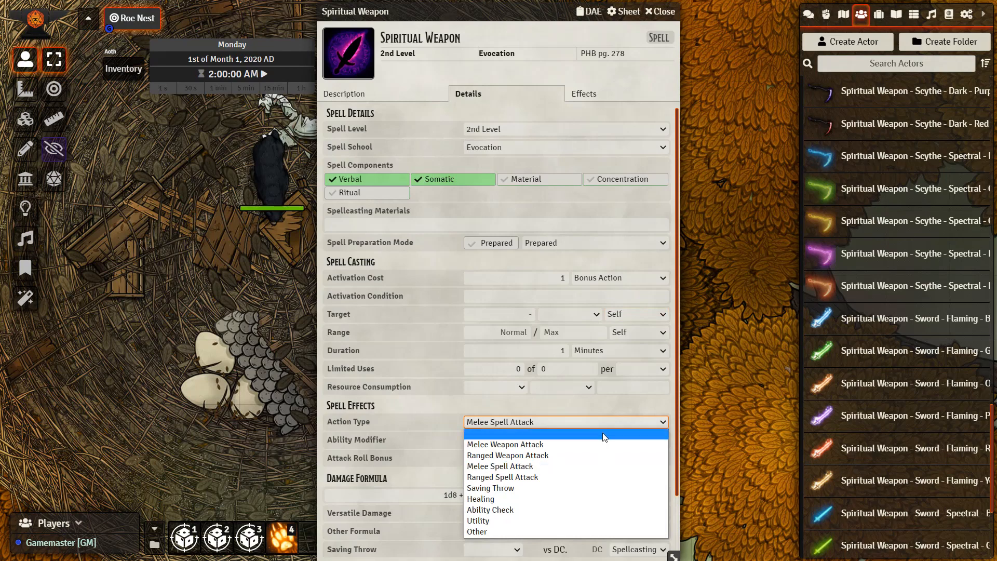
left_click(604, 435)
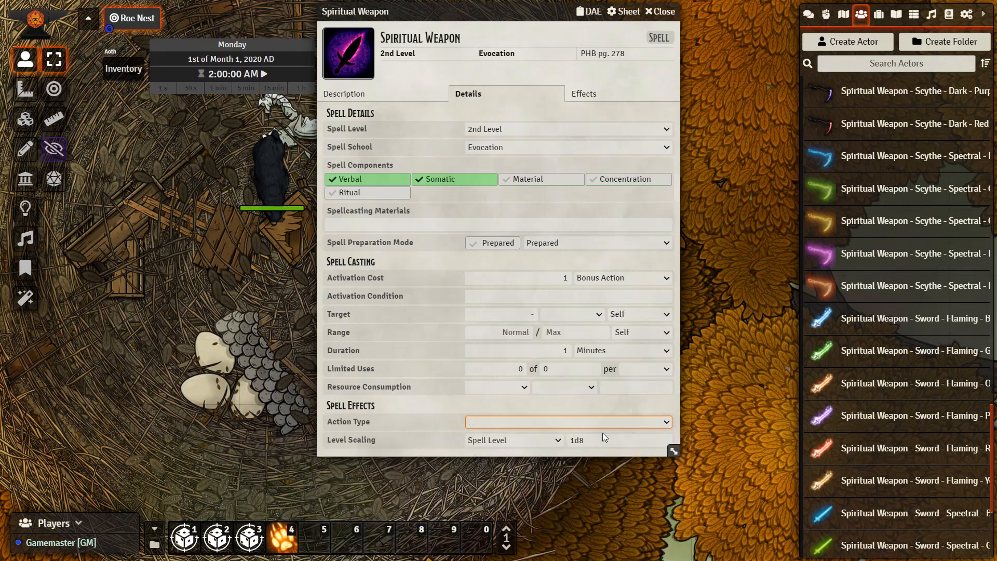
left_click(606, 436)
left_click(659, 11)
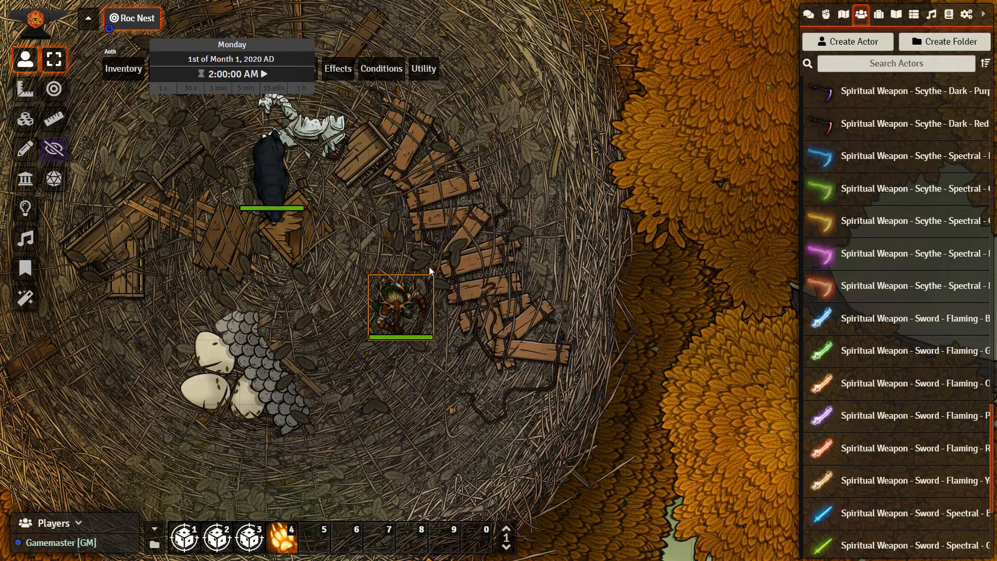
Replace the Spiritual Weapon spell in the Human Druid's spellbook with the updated Spiritual Weapon item
double_click(428, 295)
scroll(197, 378, "down", 3)
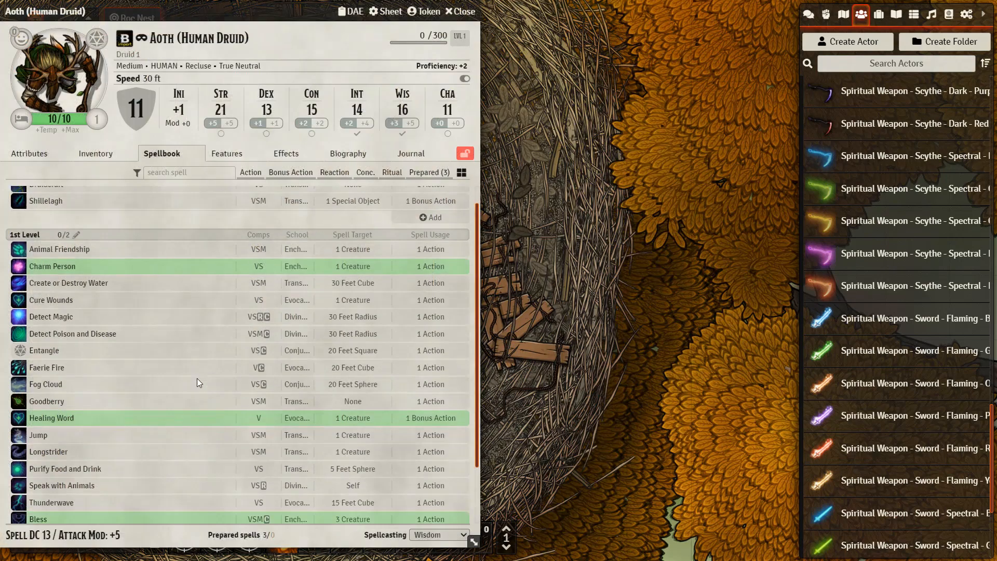
right_click(83, 499)
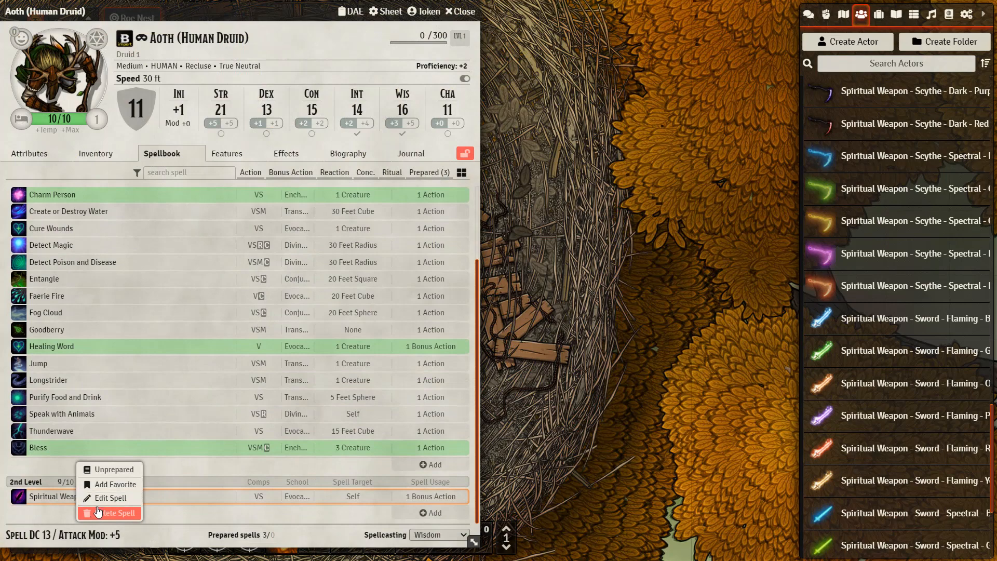
left_click(106, 513)
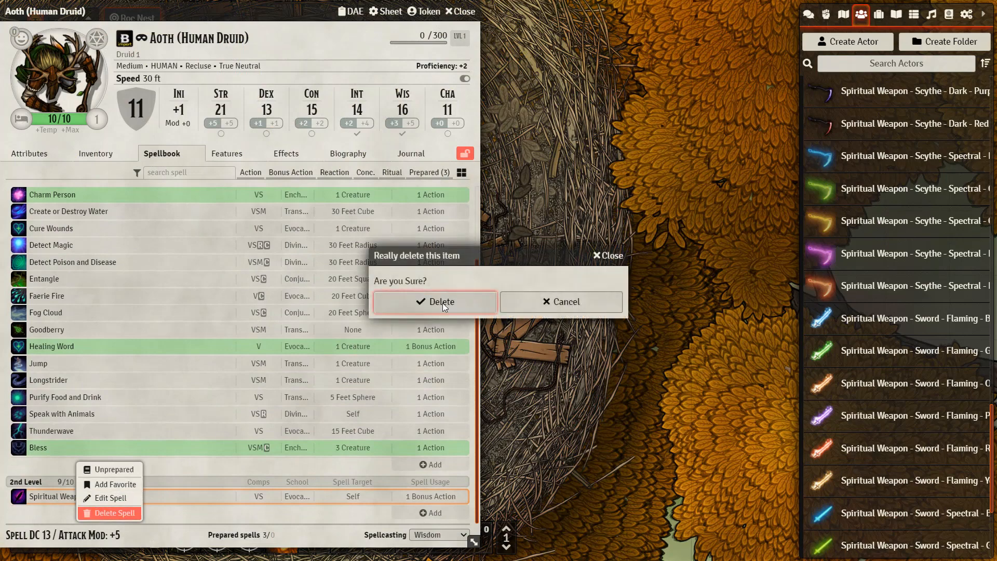
left_click(442, 303)
left_click(885, 16)
left_click_drag(851, 161, 292, 479)
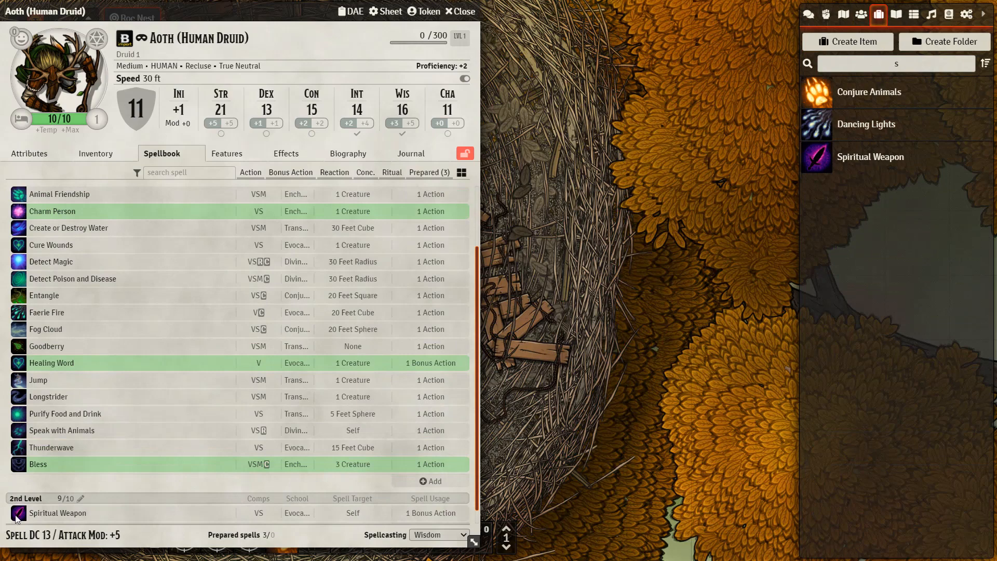
Move the druid's sheet aside and cast Spiritual Weapon at 2nd level, consuming a spell slot
left_click_drag(314, 17, 353, 19)
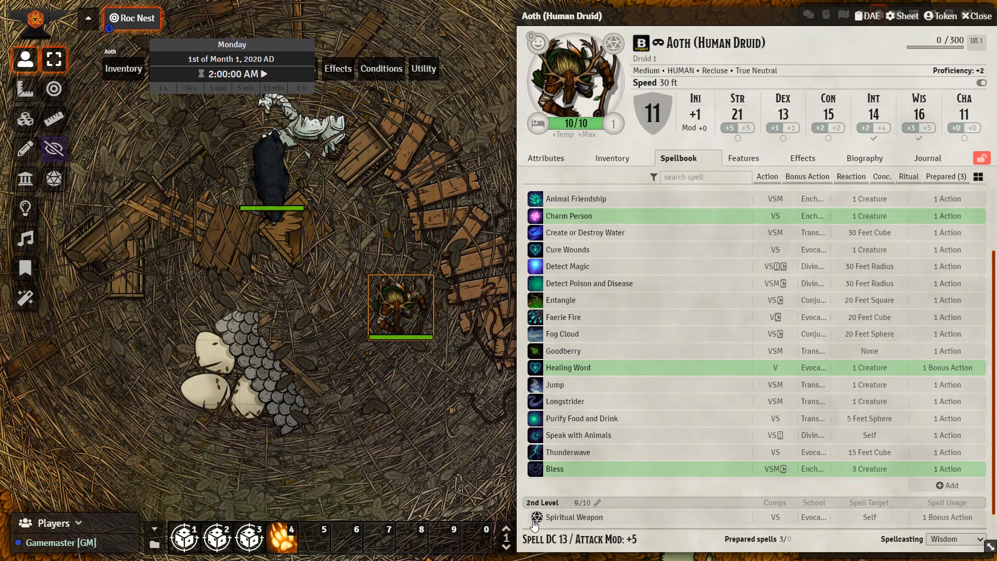
left_click(535, 522)
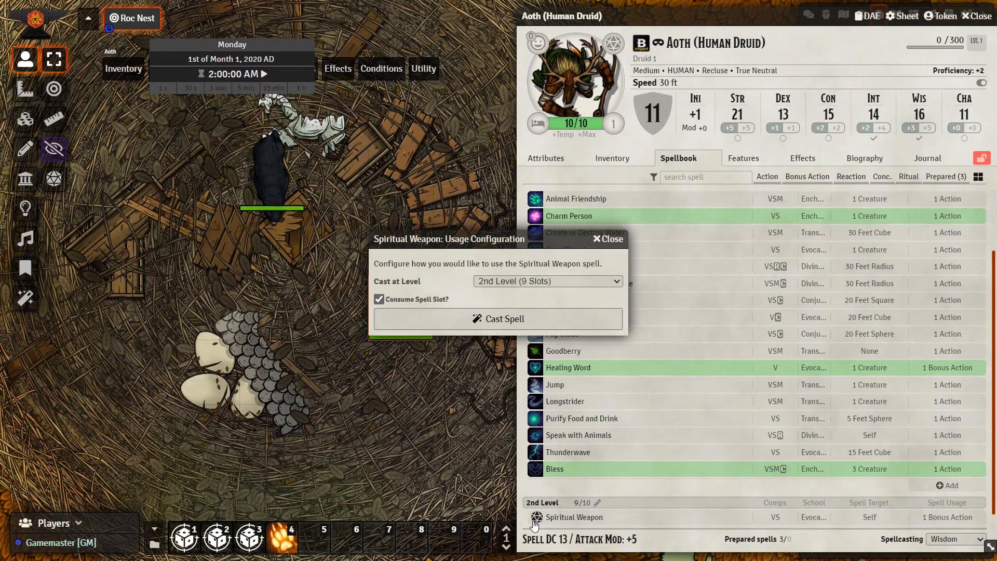
left_click(477, 322)
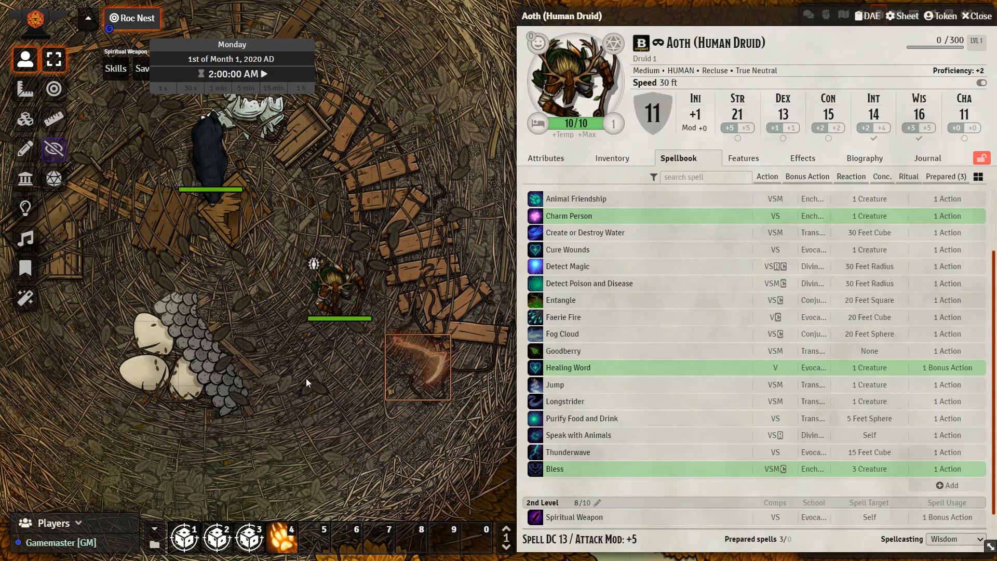
Check the summoned scythe token's spellbook, then close its sheet and the druid's sheet
double_click(412, 386)
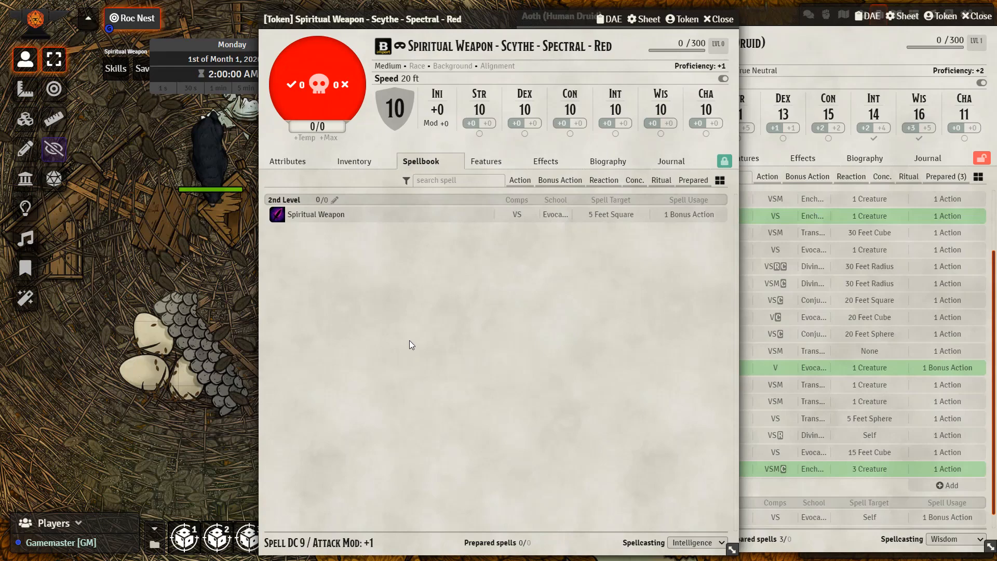
left_click(718, 19)
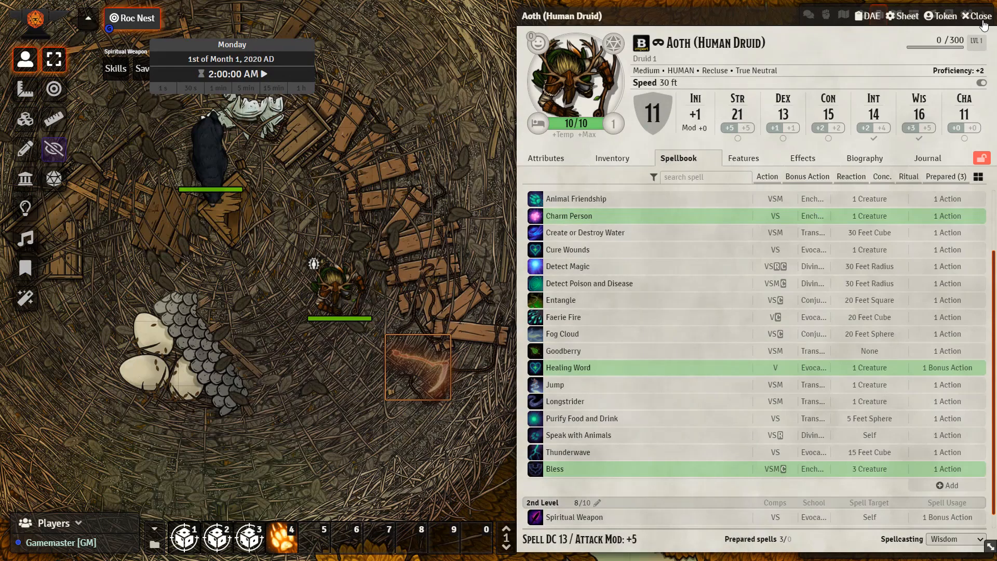
left_click(982, 25)
Select the druid and scythe tokens in turn and advance the game clock by one hour
left_click(322, 308)
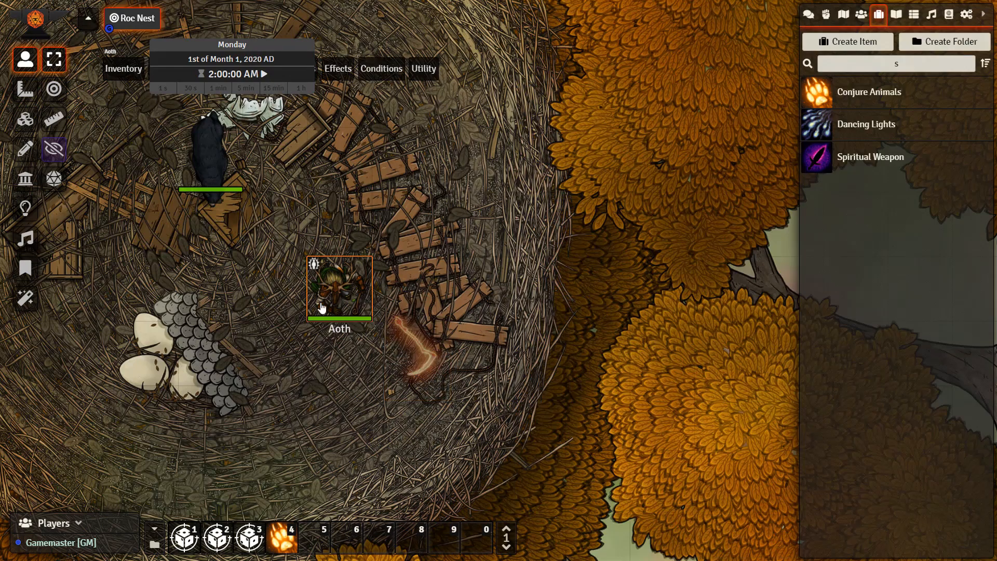
left_click(446, 377)
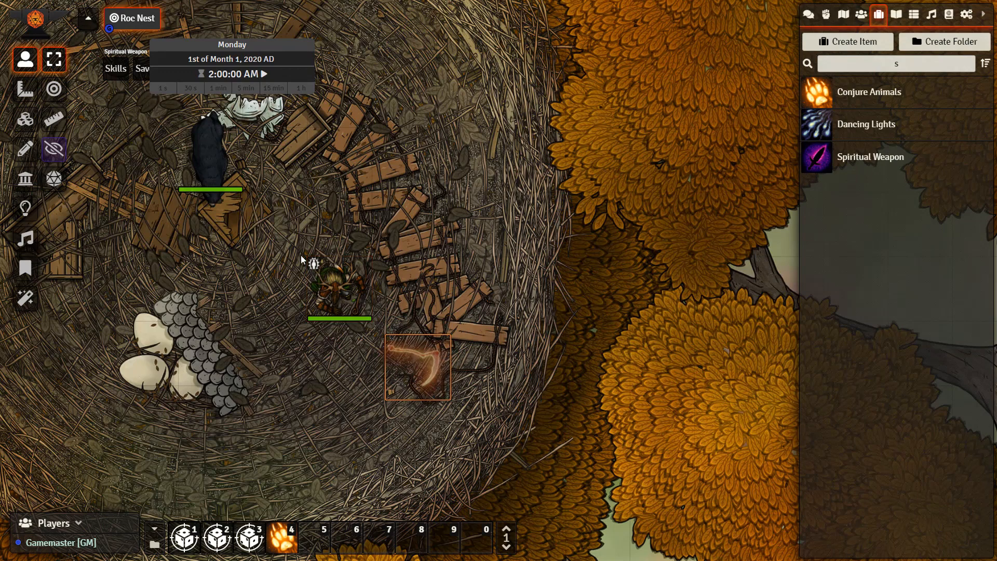
left_click(300, 89)
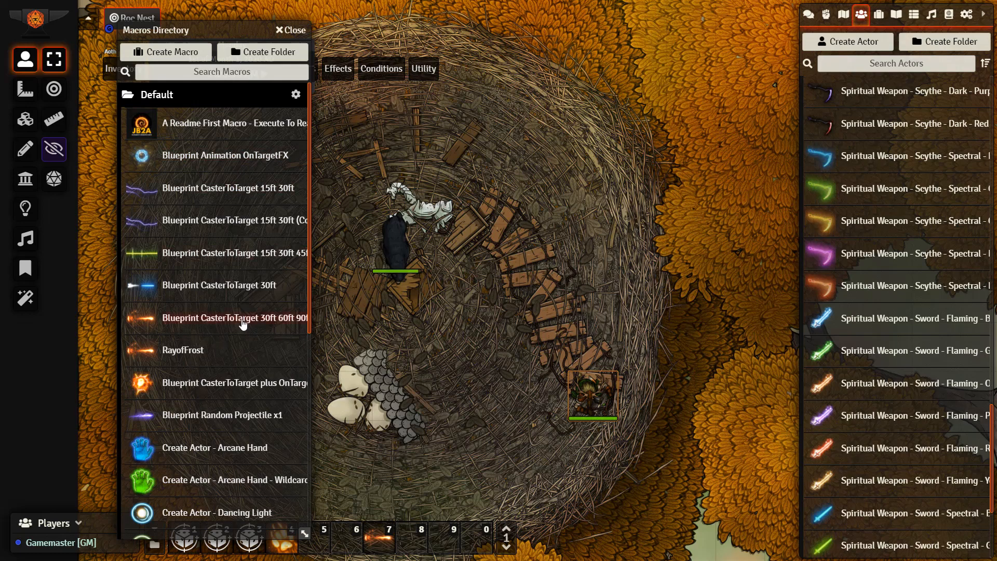
Place the Blueprint CasterToTarget 30ft 60ft 90ft macro in hotbar slot 8, remove its copy from slot 7 and close the macros directory
left_click_drag(243, 325, 413, 544)
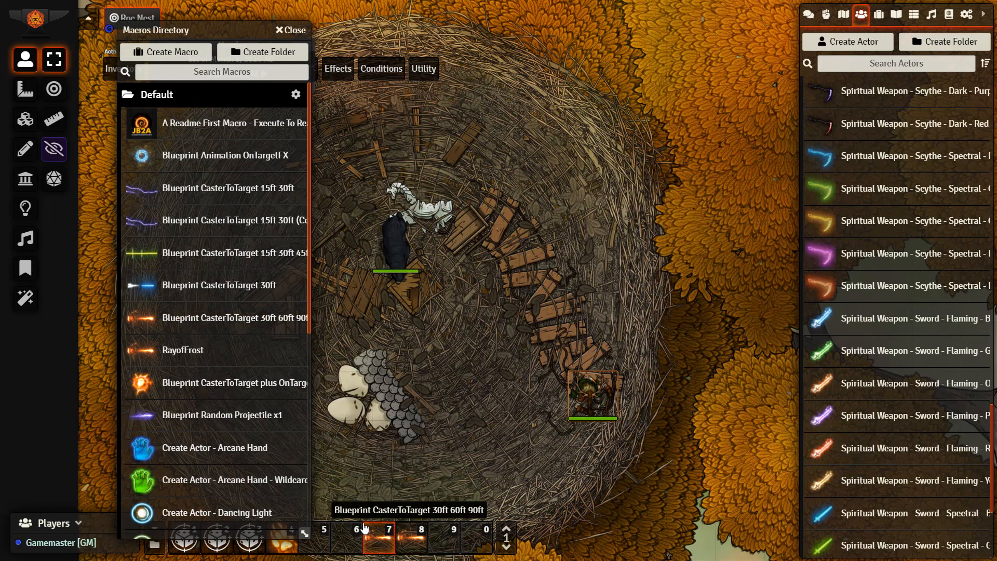
right_click(374, 527)
left_click(395, 486)
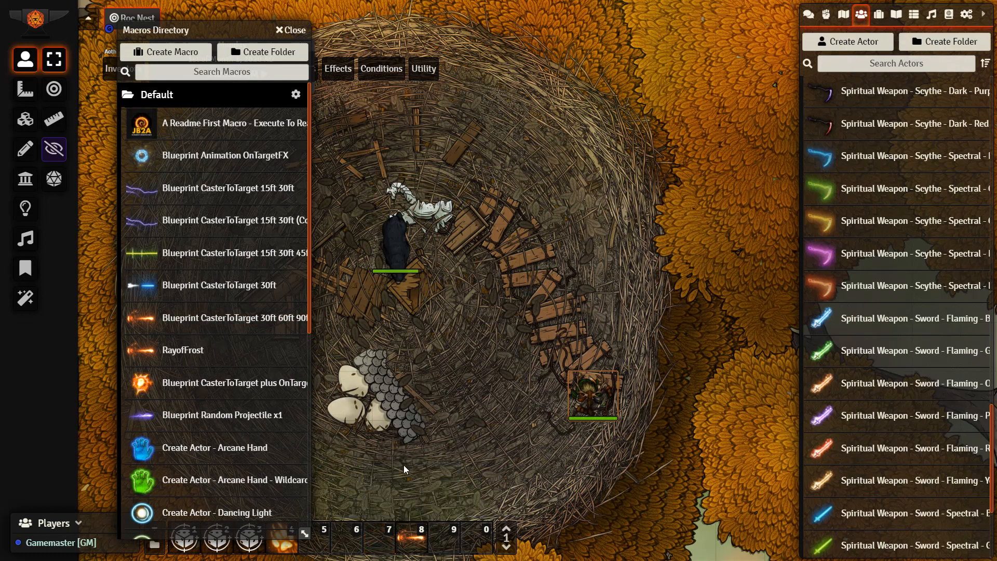
left_click(295, 32)
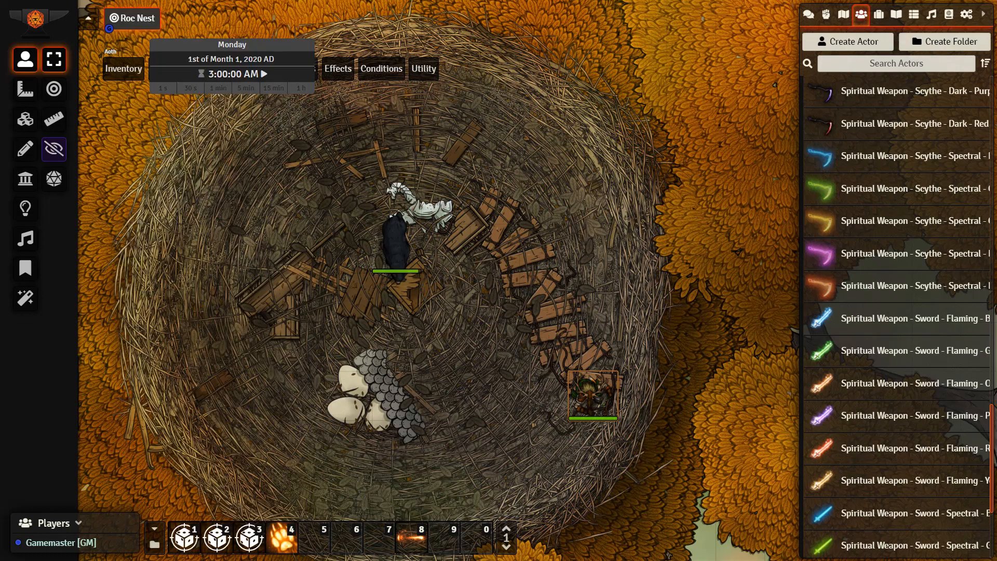
Open the Blueprint CasterToTarget 30ft 60ft 90ft macro for editing and read the instructions in its command script
right_click(423, 539)
left_click(428, 468)
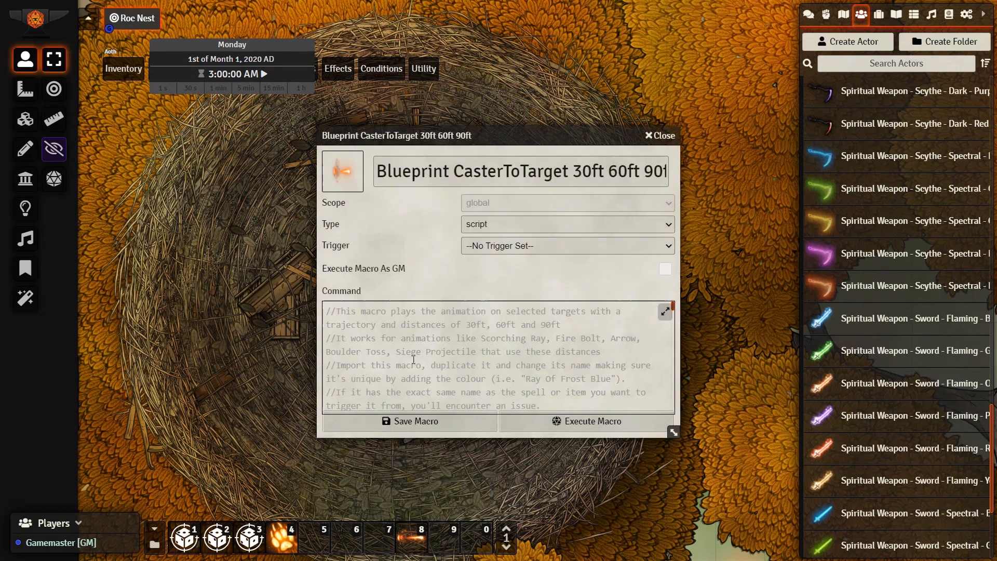
scroll(416, 352, "down", 2)
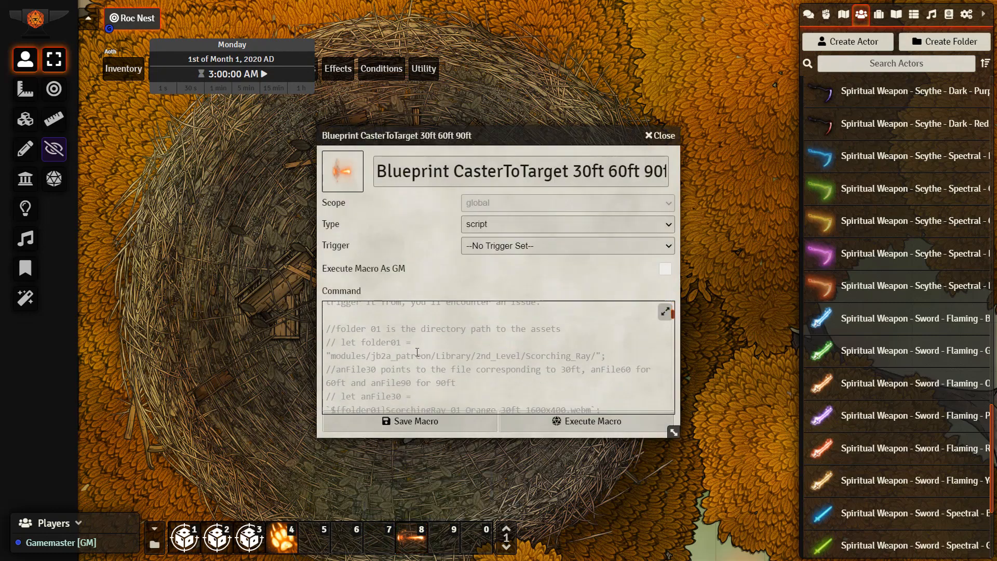
scroll(417, 351, "up", 2)
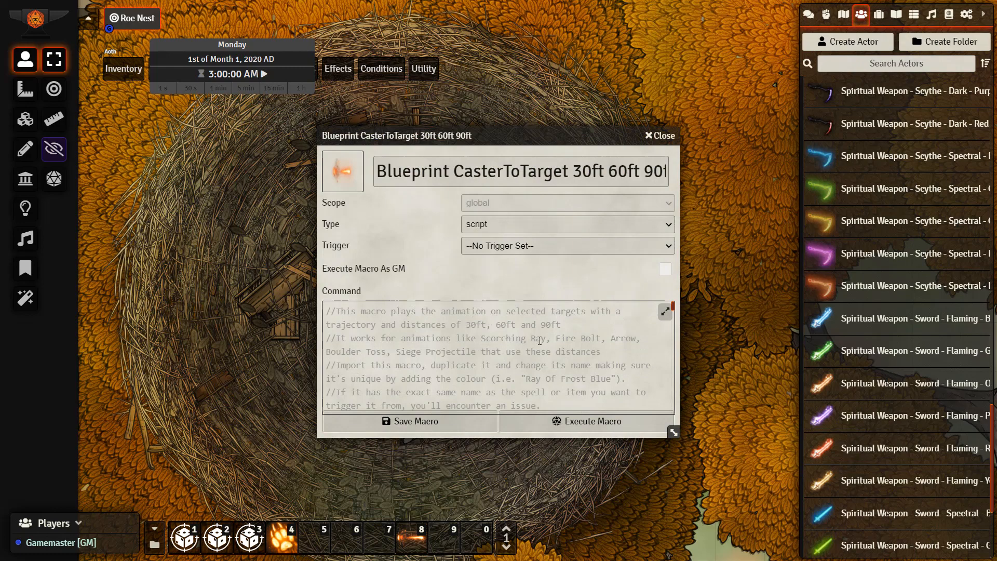
Examine the example paths and the Fire Bolt folder and 30, 60 and 90 ft file lines in the macro's command script
scroll(584, 348, "down", 2)
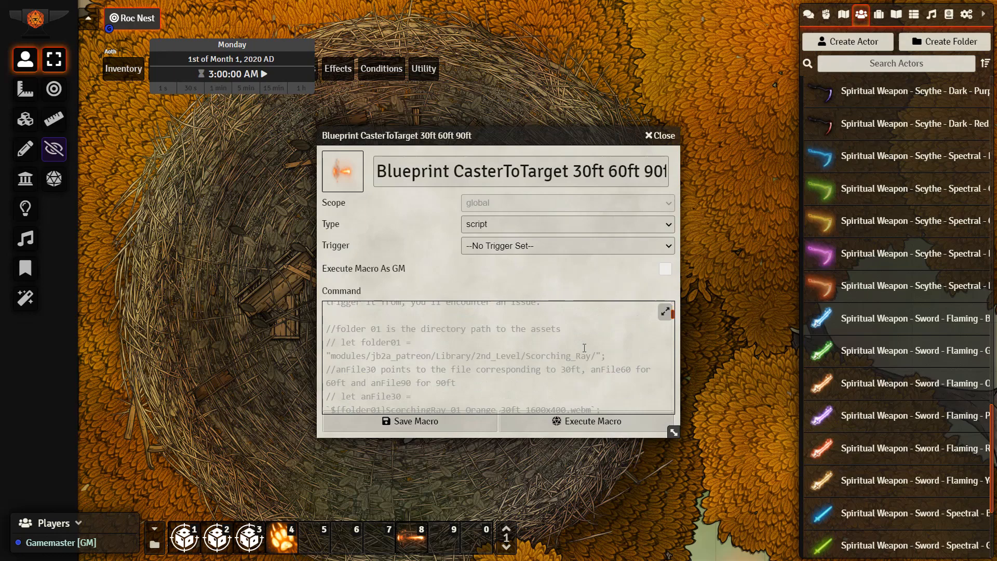
scroll(584, 348, "down", 4)
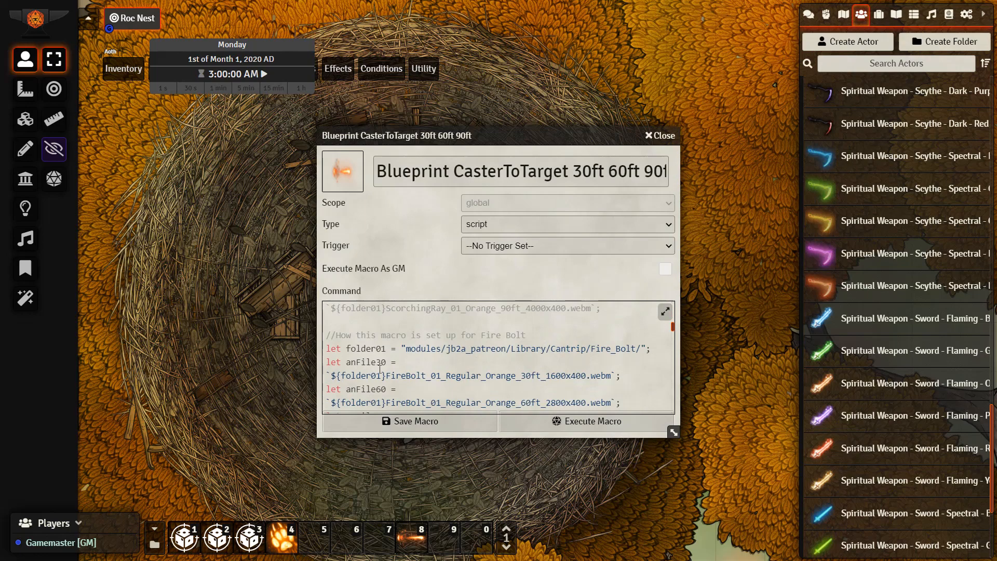
scroll(390, 369, "down", 2)
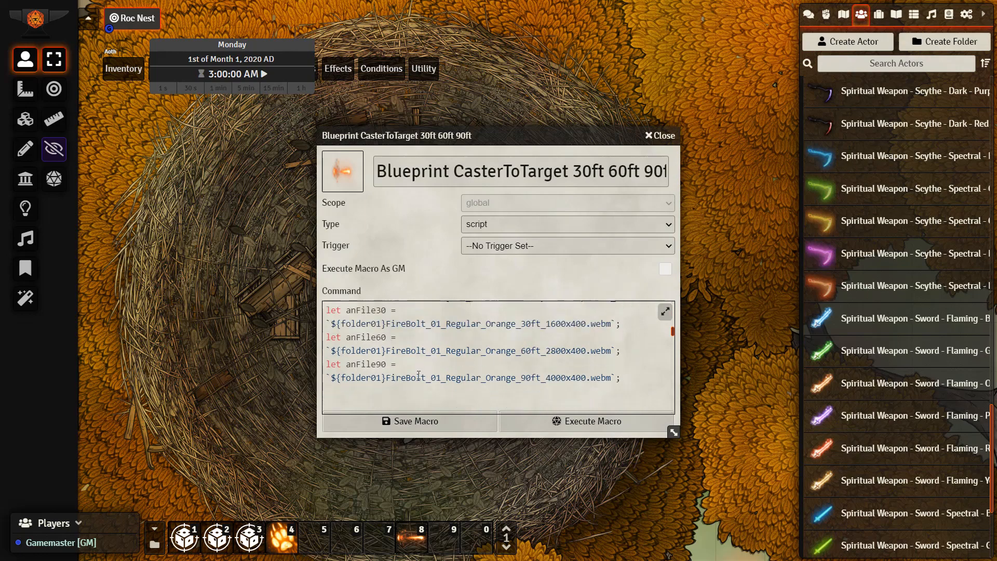
scroll(418, 374, "up", 2)
left_click_drag(408, 348, 655, 352)
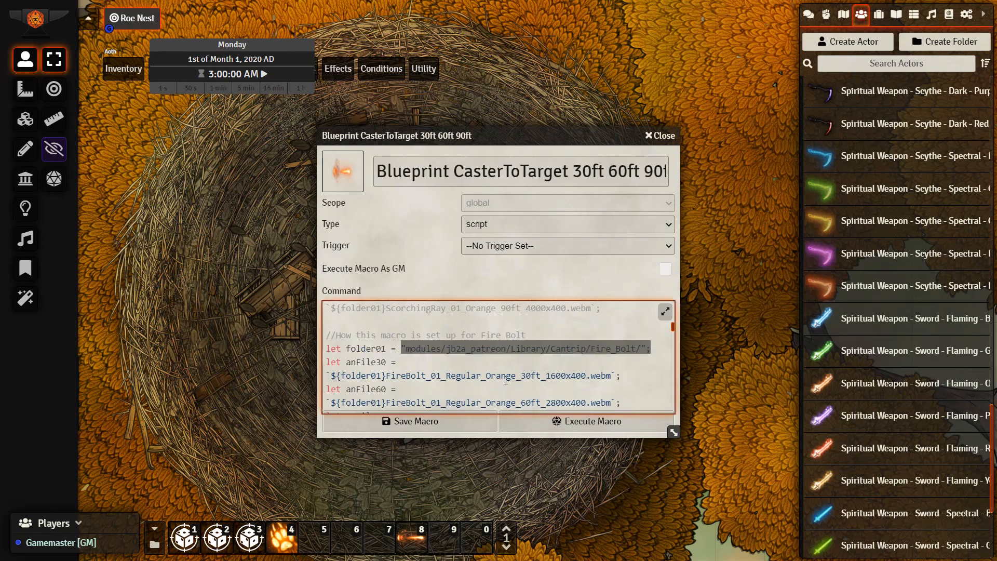
left_click(506, 377)
scroll(493, 371, "down", 2)
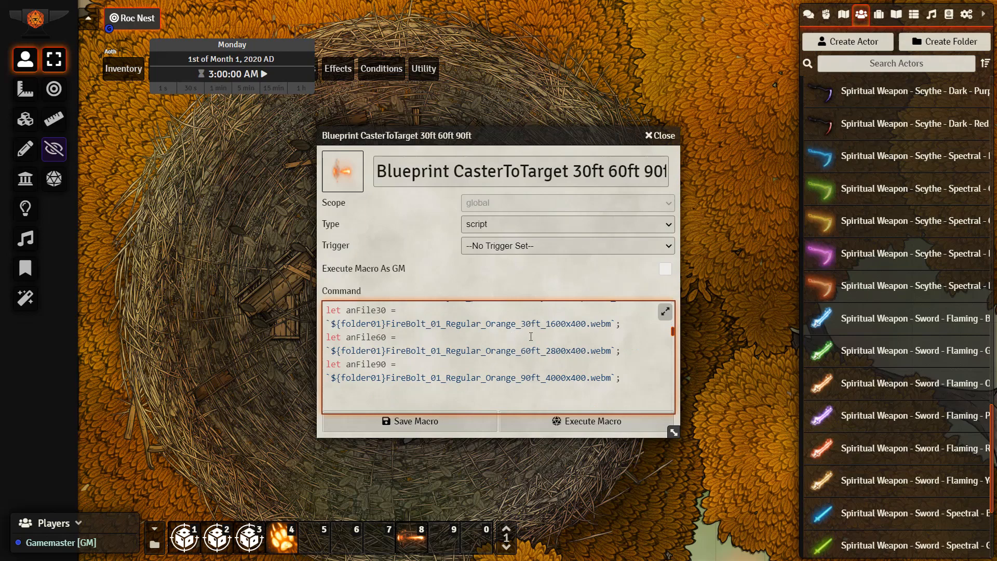
scroll(597, 328, "up", 1)
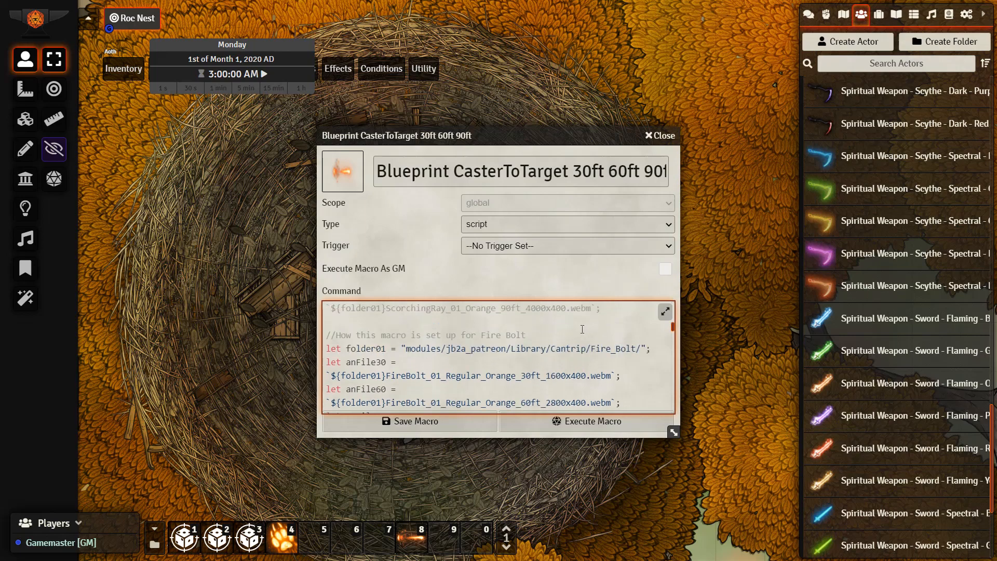
Copy the full name of the Blueprint CasterToTarget 30ft 60ft 90ft macro, close its editor and open the druid's character sheet
triple_click(613, 161)
key("ctrl+c")
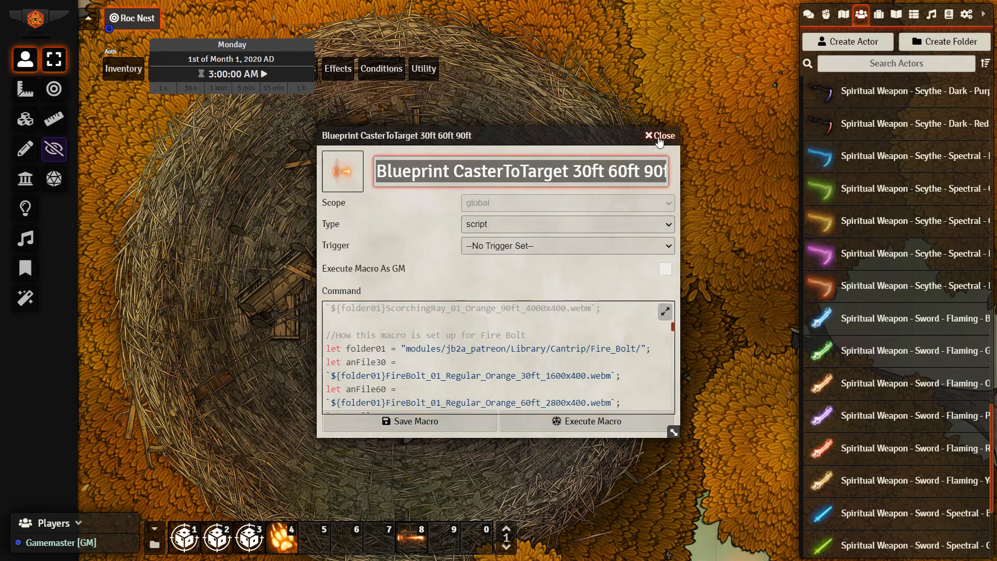
left_click(659, 138)
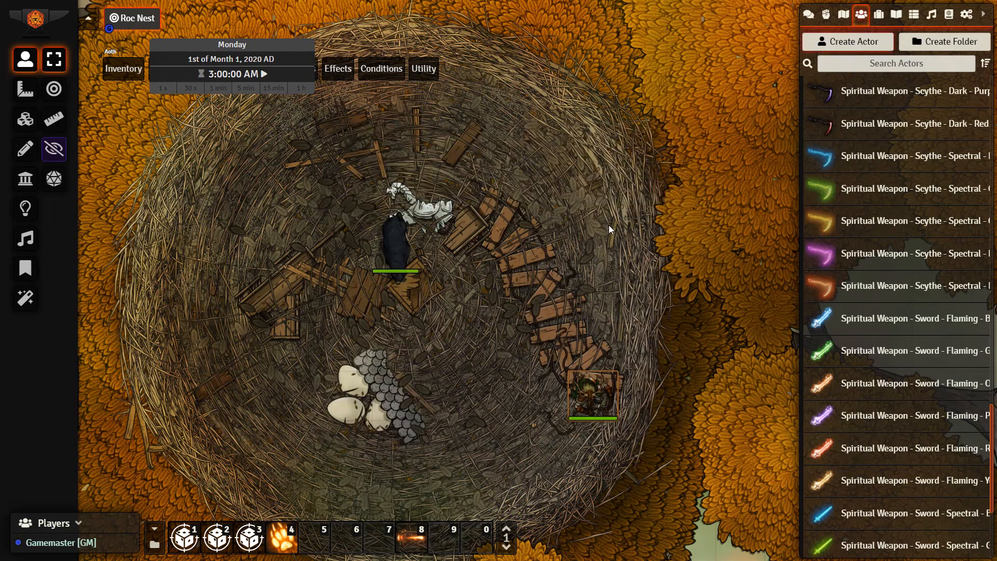
double_click(599, 403)
left_click_drag(695, 24, 357, 24)
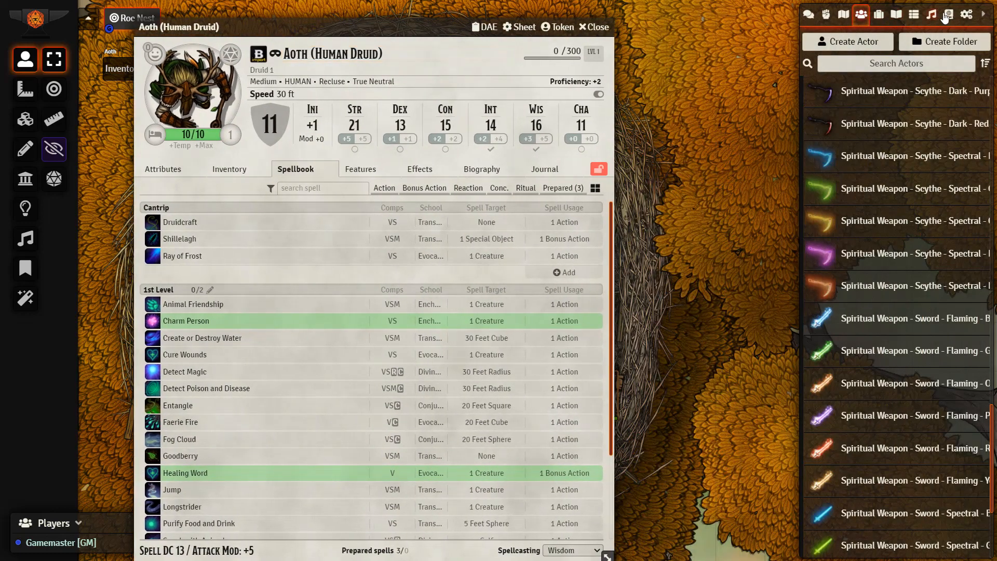
Find Fire Bolt in the Spells (SRD) compendium, add it to the druid's spellbook and close the compendium
left_click(946, 16)
double_click(898, 61)
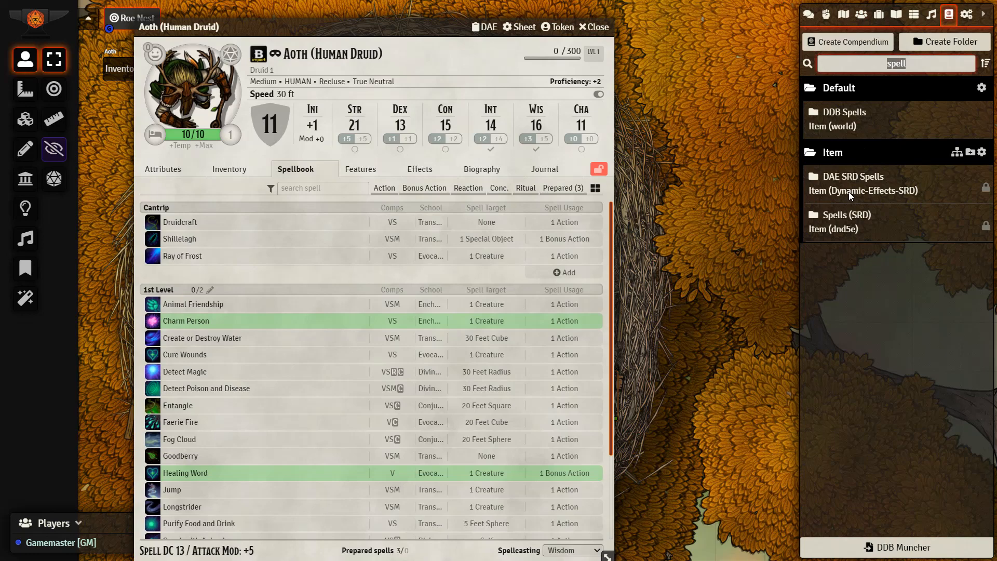
left_click(857, 218)
double_click(214, 79)
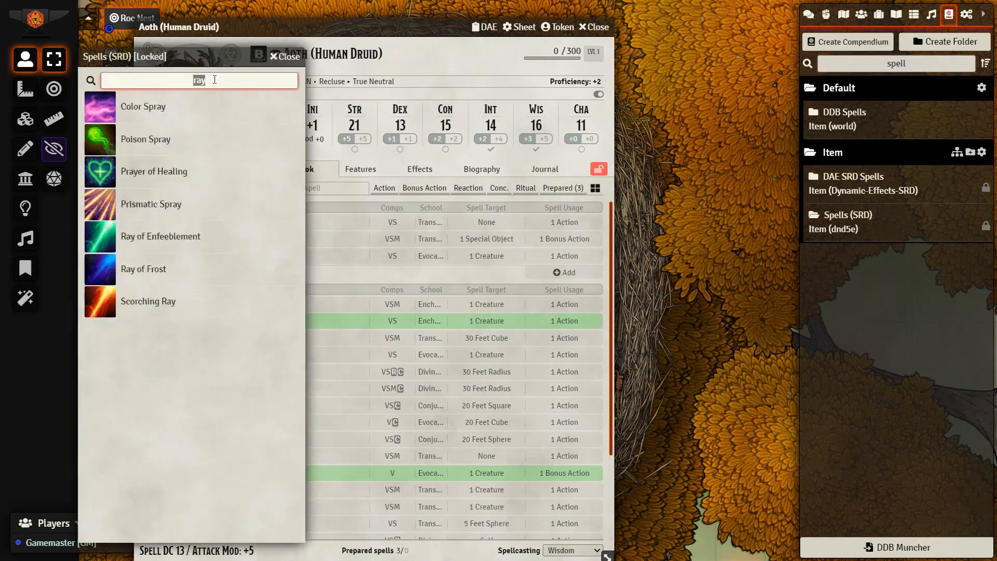
type("fireb")
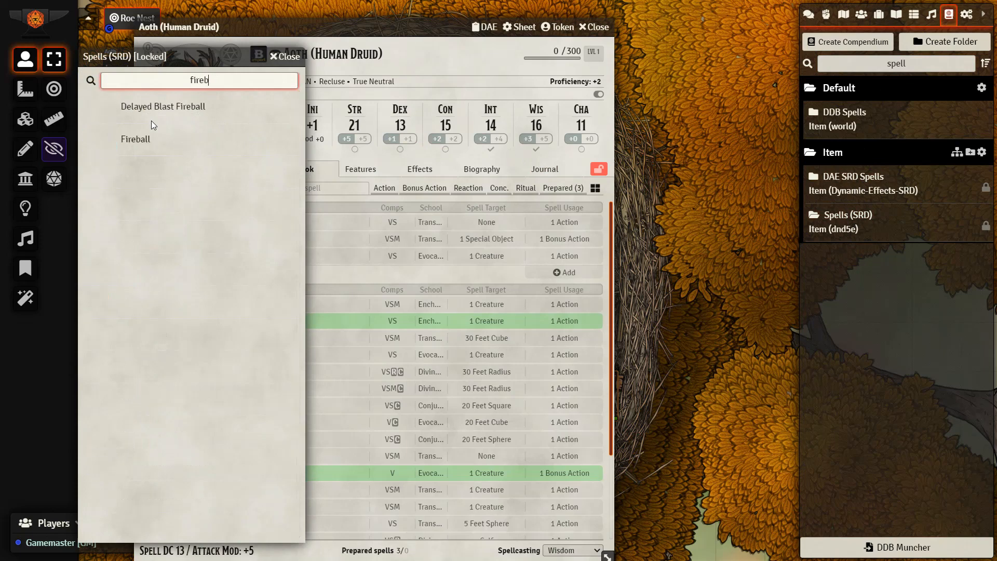
key("BackSpace")
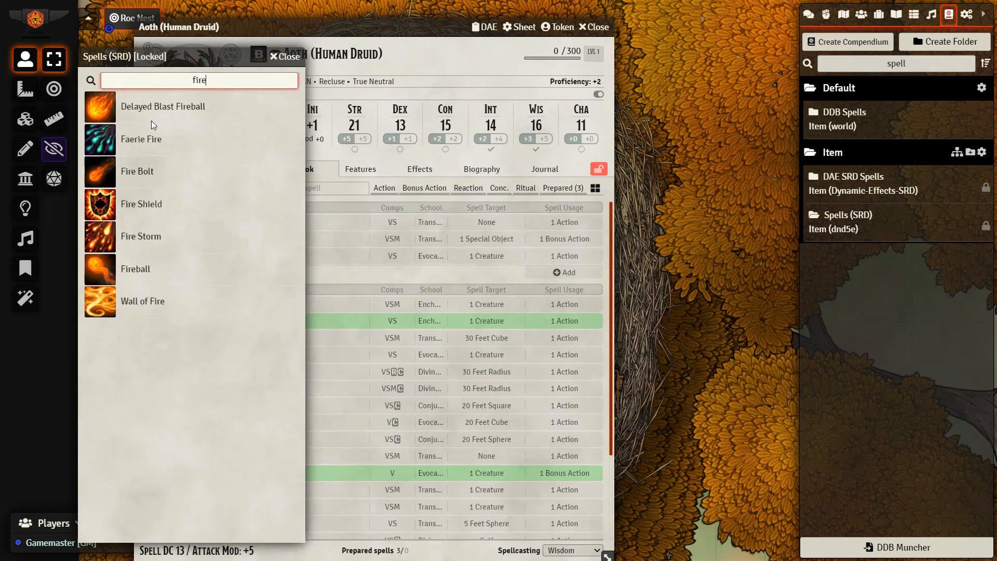
left_click_drag(139, 177, 424, 274)
left_click(291, 62)
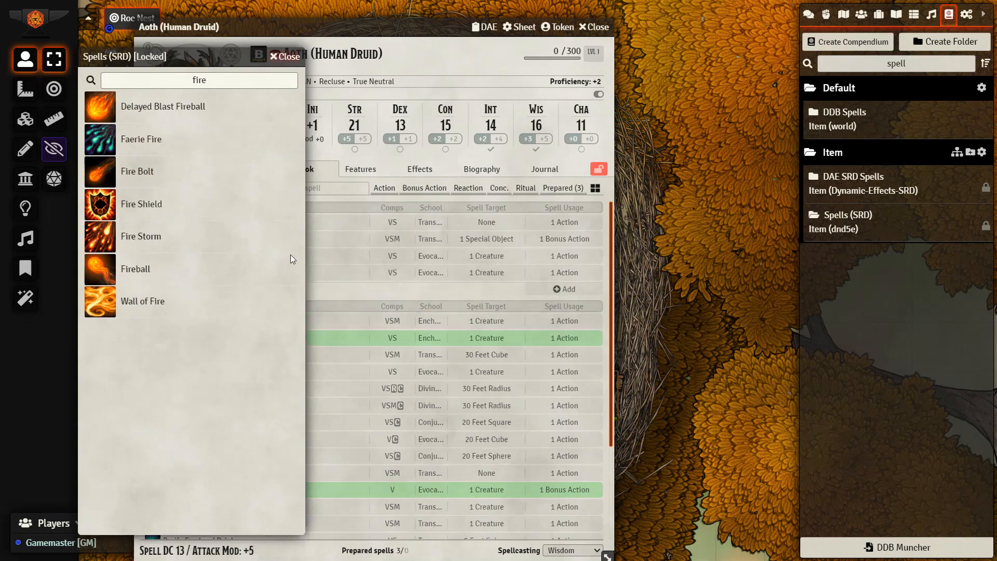
Set Fire Bolt's On Use Macro to Blueprint CasterToTarget 30ft 60ft 90ft and cast the spell on the Black Bear
right_click(184, 262)
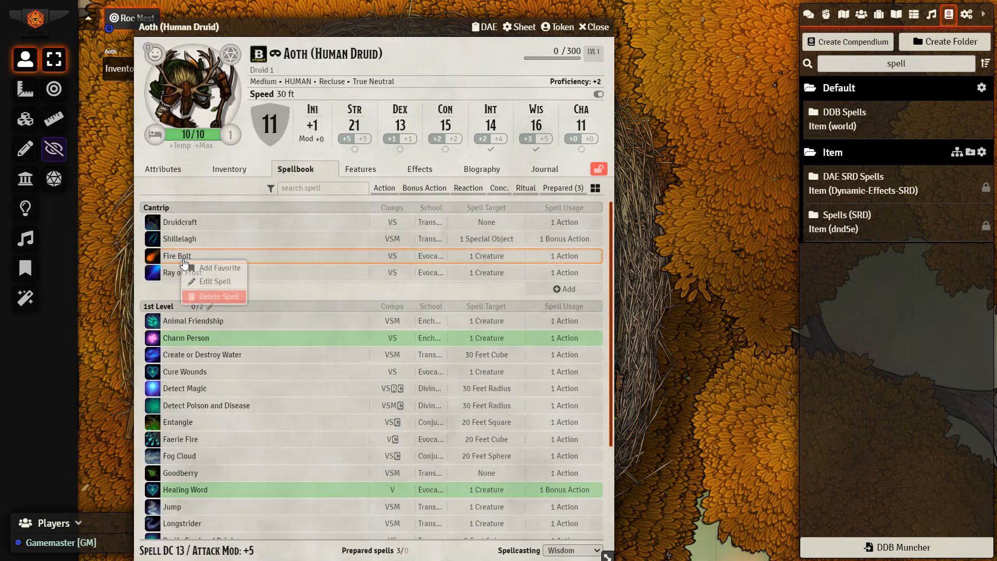
left_click(210, 281)
left_click(488, 210)
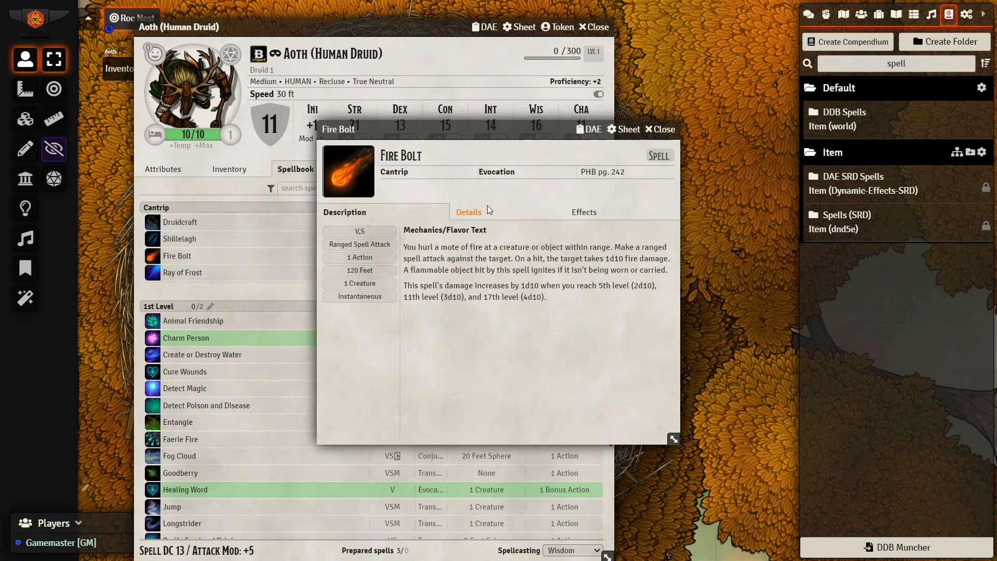
scroll(485, 519, "down", 2)
left_click(485, 543)
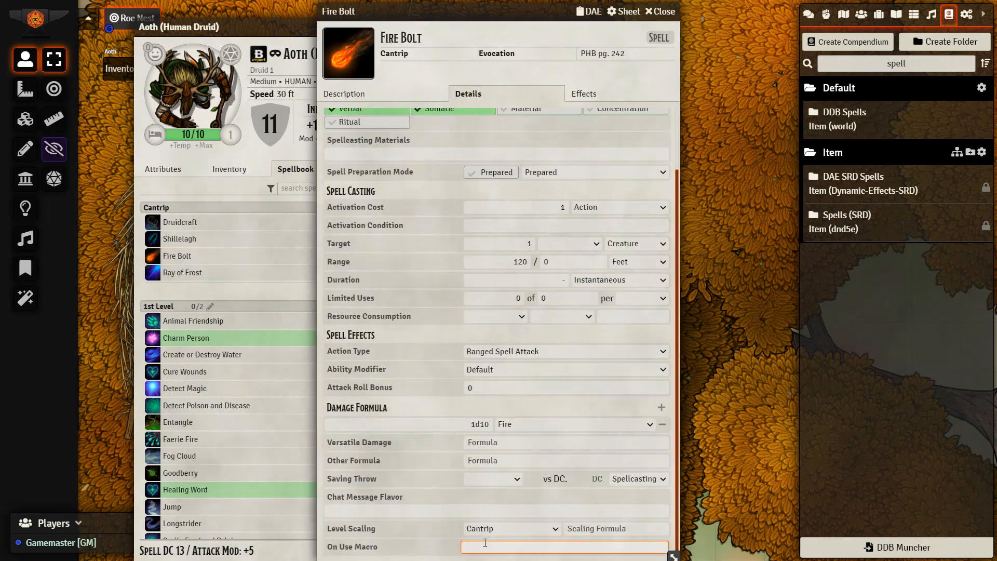
key("ctrl+v")
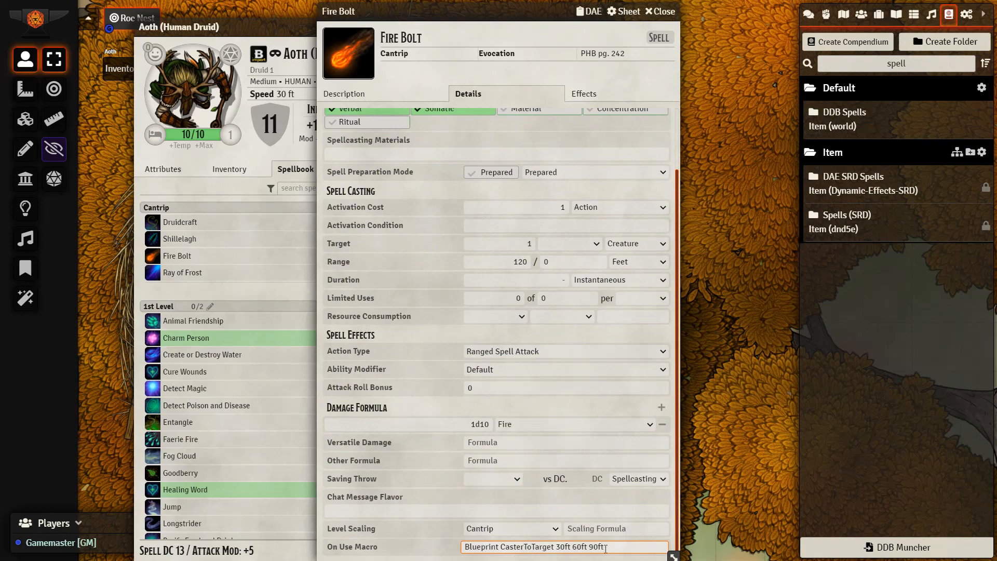
left_click(661, 11)
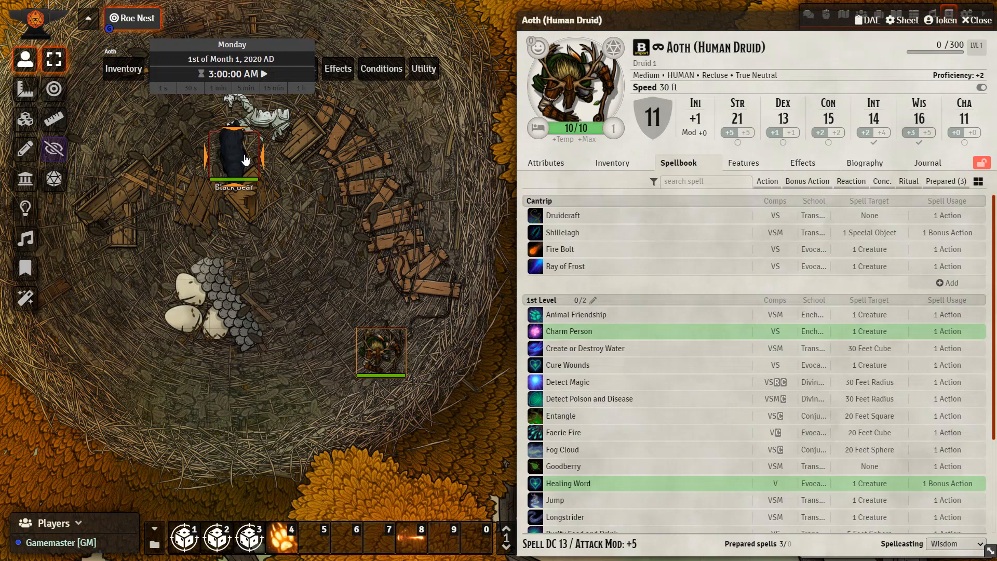
left_click(536, 251)
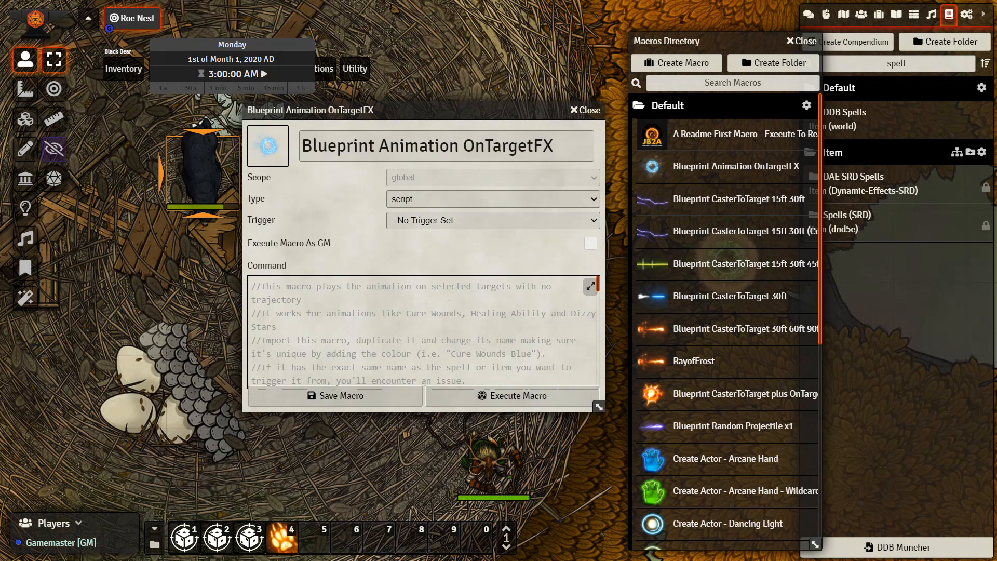
Duplicate the Blueprint Animation OnTargetFX macro, close the original's editor and place the copy in hotbar slot 9
right_click(707, 167)
left_click(672, 215)
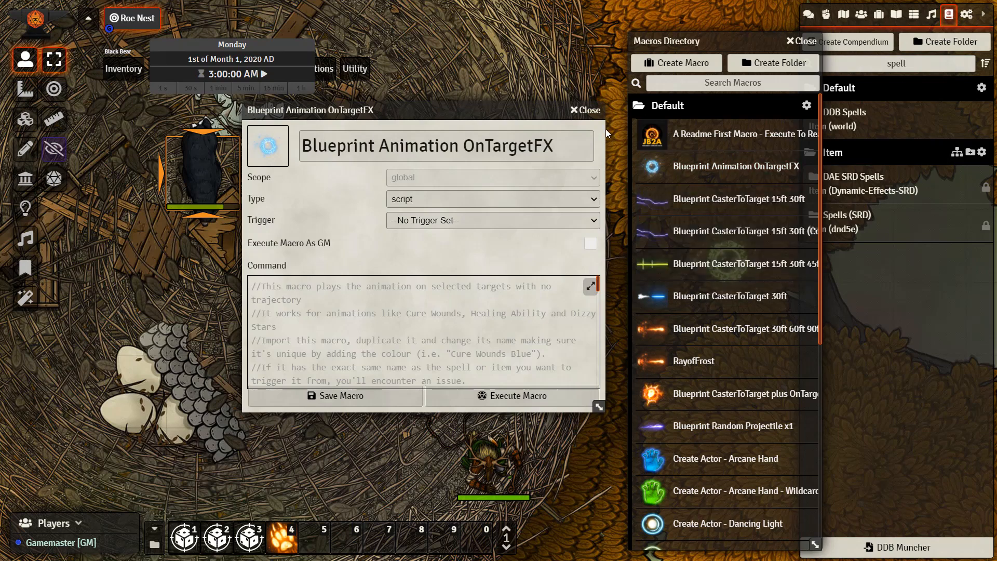
left_click(587, 110)
left_click_drag(711, 201, 447, 545)
Rename the copied OnTargetFX macro in hotbar slot 9 as CureWoundsGreen and save it
right_click(447, 545)
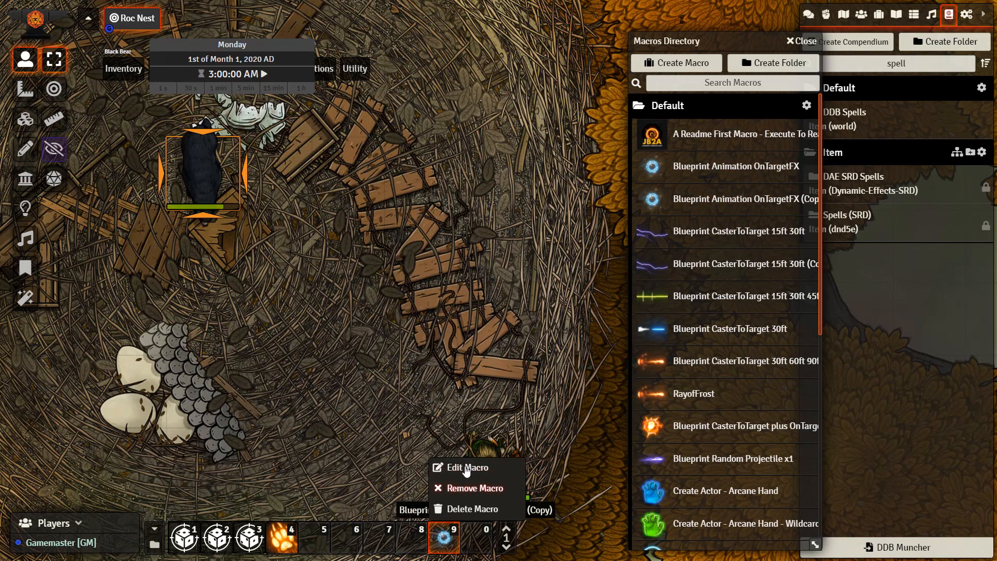
left_click(459, 468)
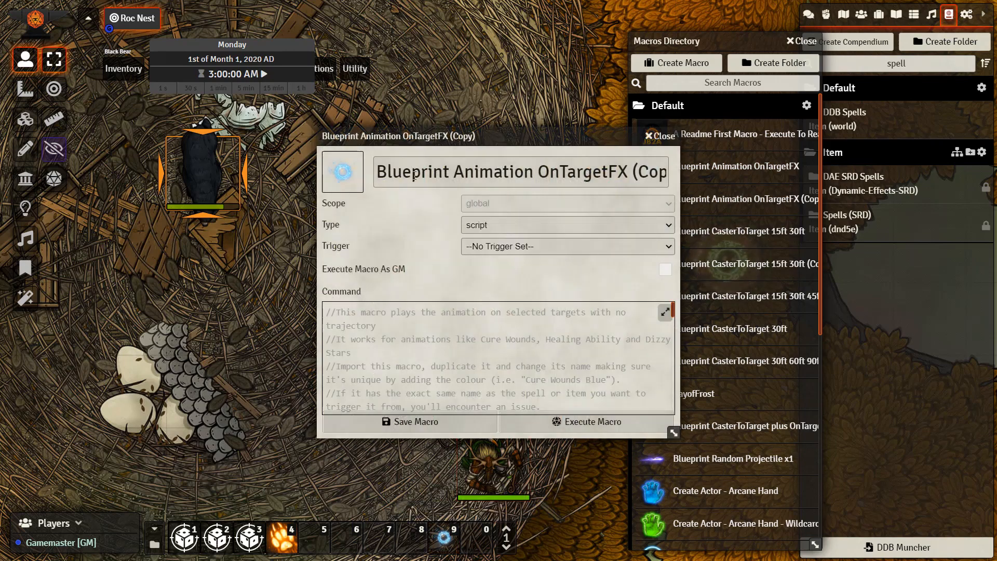
triple_click(406, 185)
type("Cur")
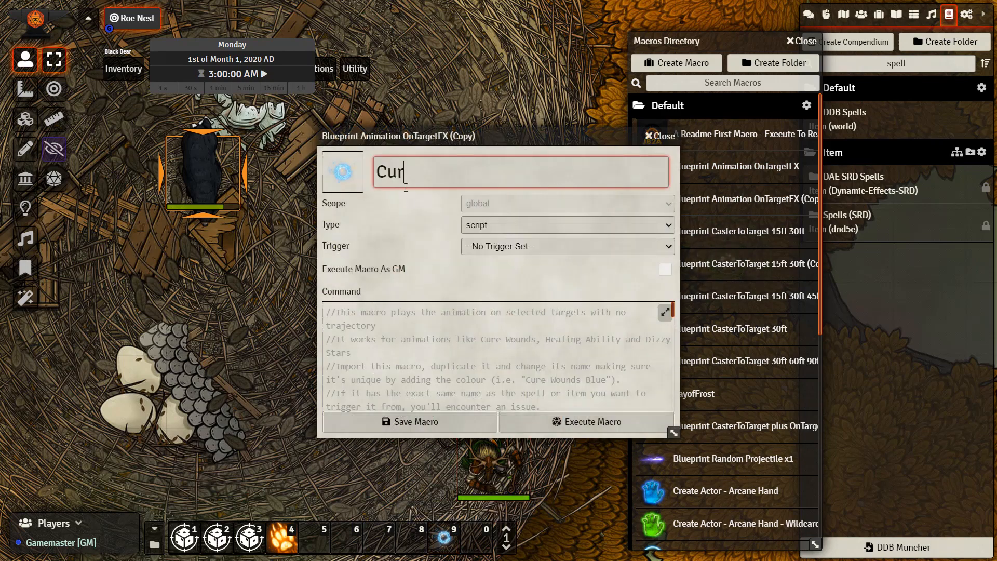
type("eWoundsGreen")
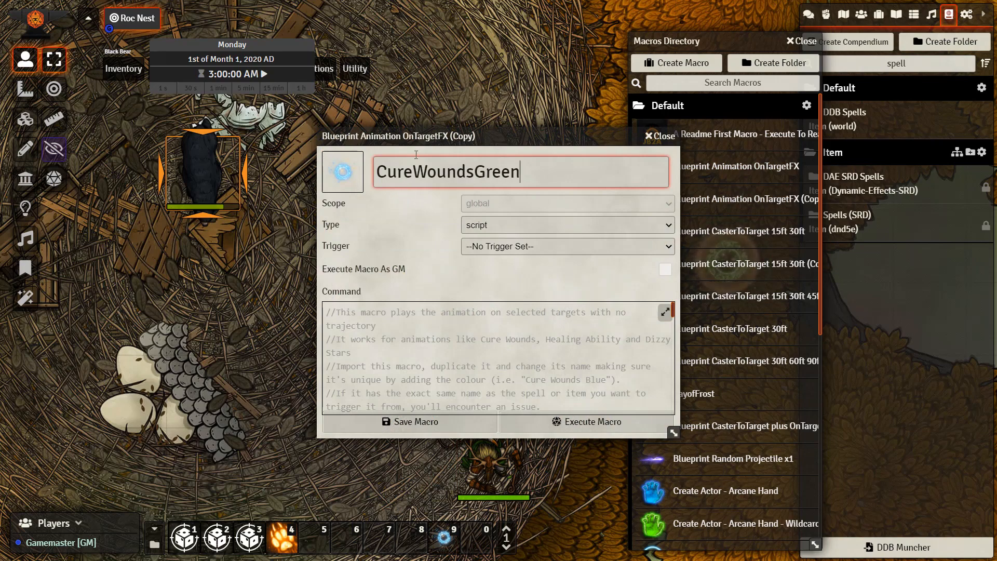
left_click_drag(424, 136, 373, 117)
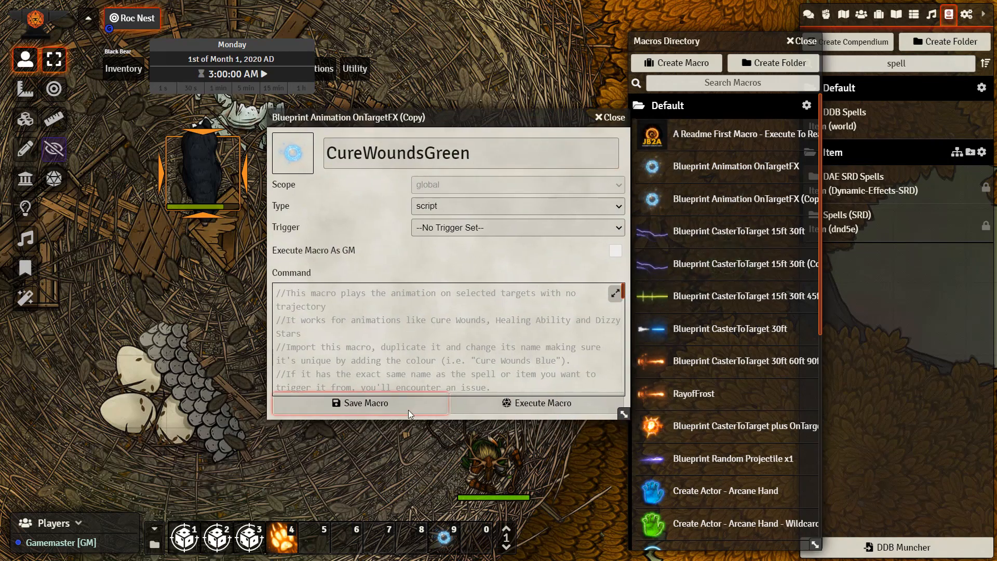
left_click(409, 414)
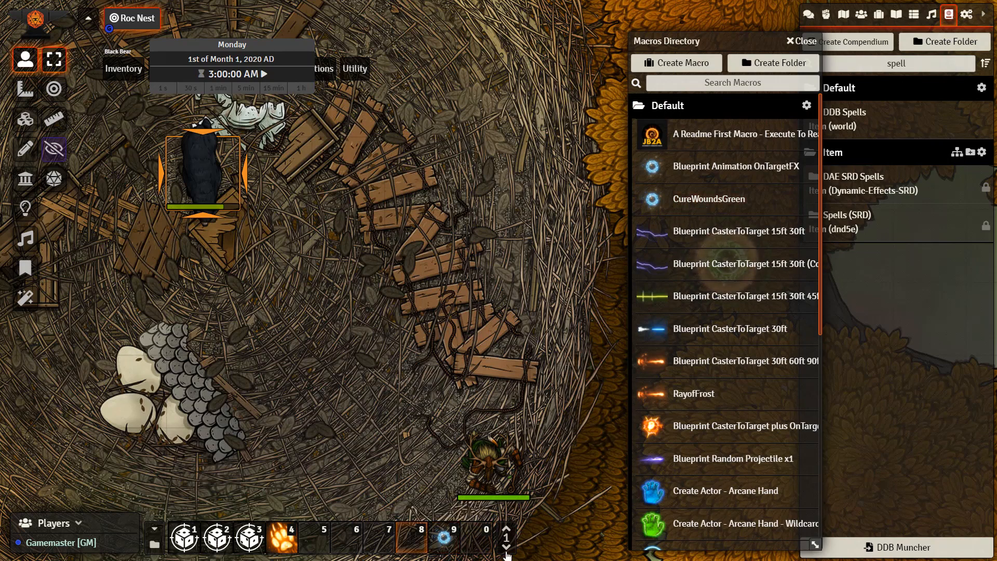
Reopen the CureWoundsGreen macro for editing and locate the animation file name in its command script
right_click(448, 532)
left_click(455, 468)
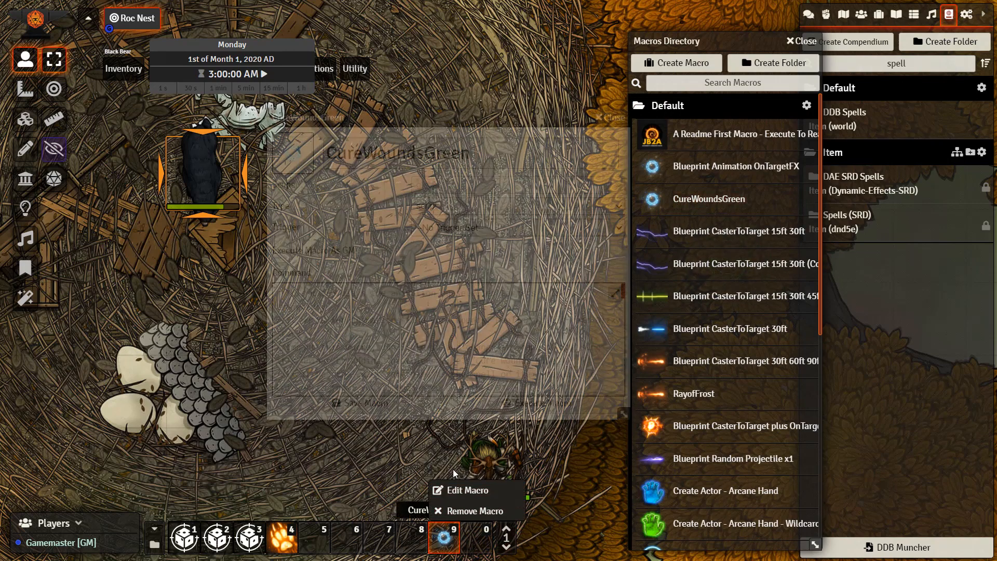
scroll(408, 354, "down", 1)
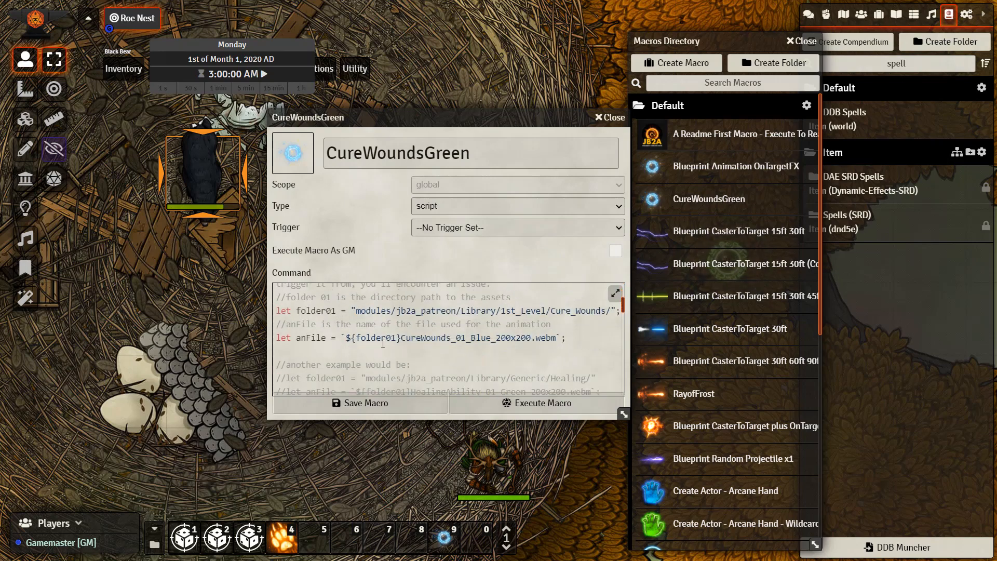
left_click_drag(401, 341, 419, 340)
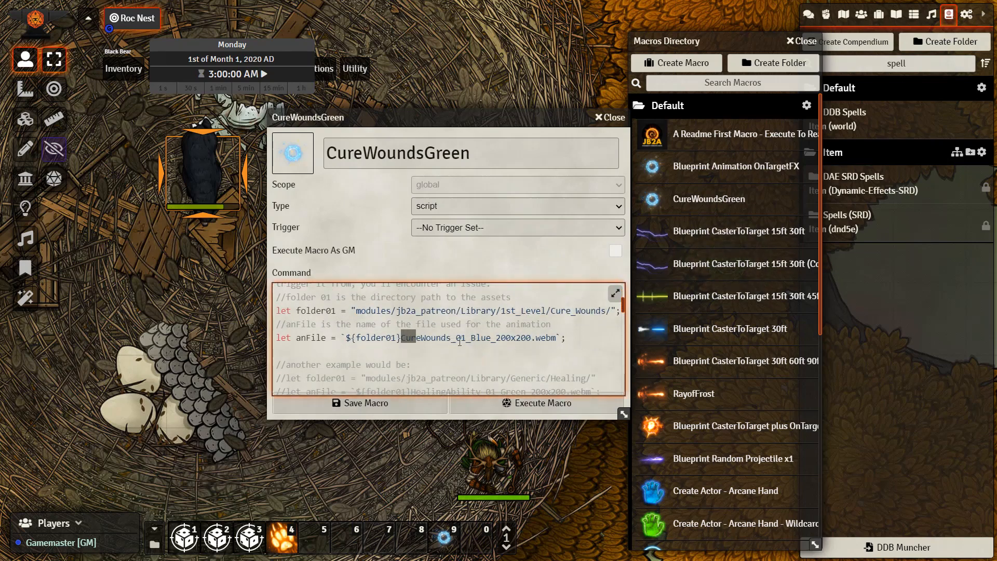
Browse the tile assets to the Cure_Wounds folder and place CureWounds_01_Green_200x200.webm as a tile on the scene
left_click(25, 119)
left_click(54, 120)
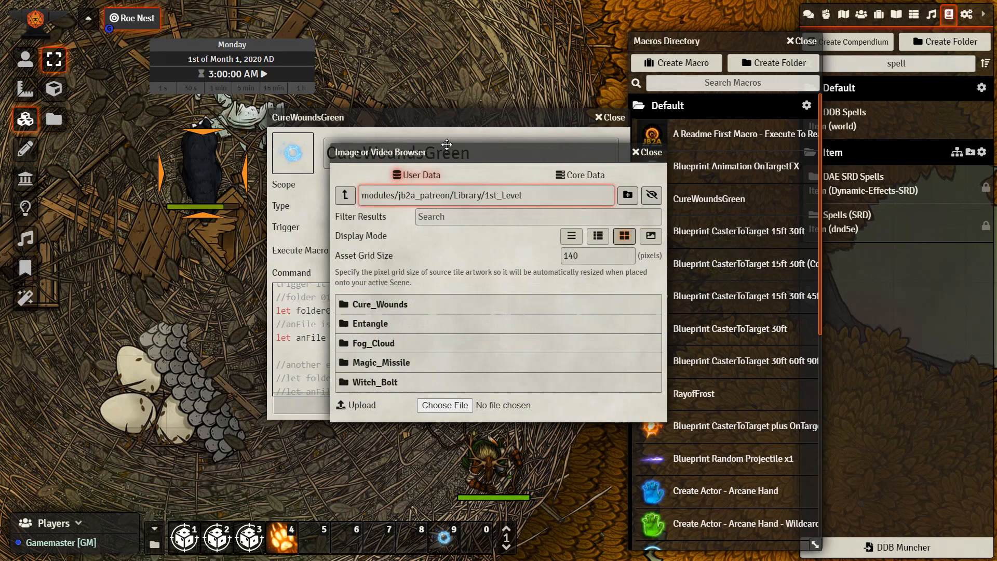
left_click_drag(378, 156, 204, 173)
left_click(229, 321)
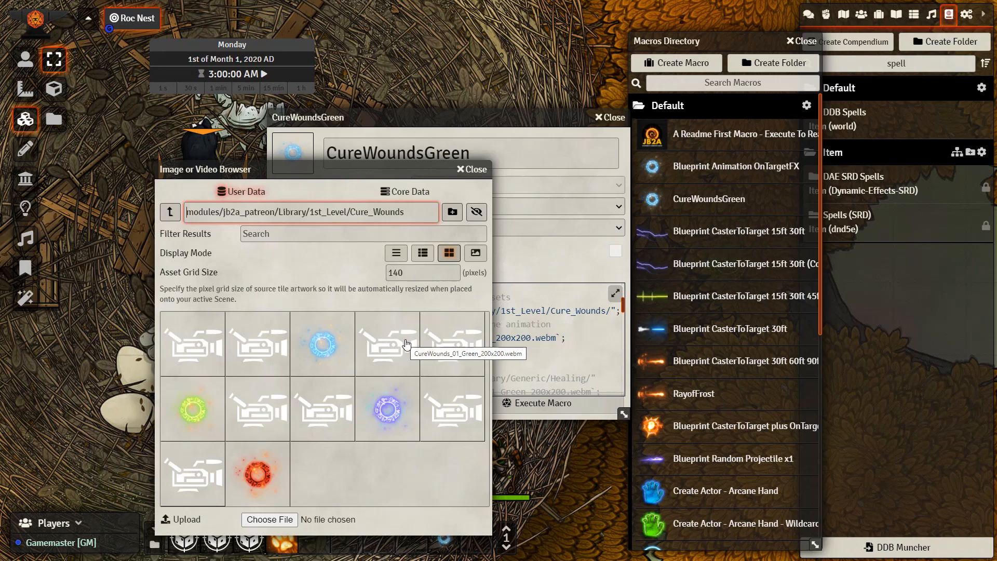
left_click_drag(406, 345, 123, 294)
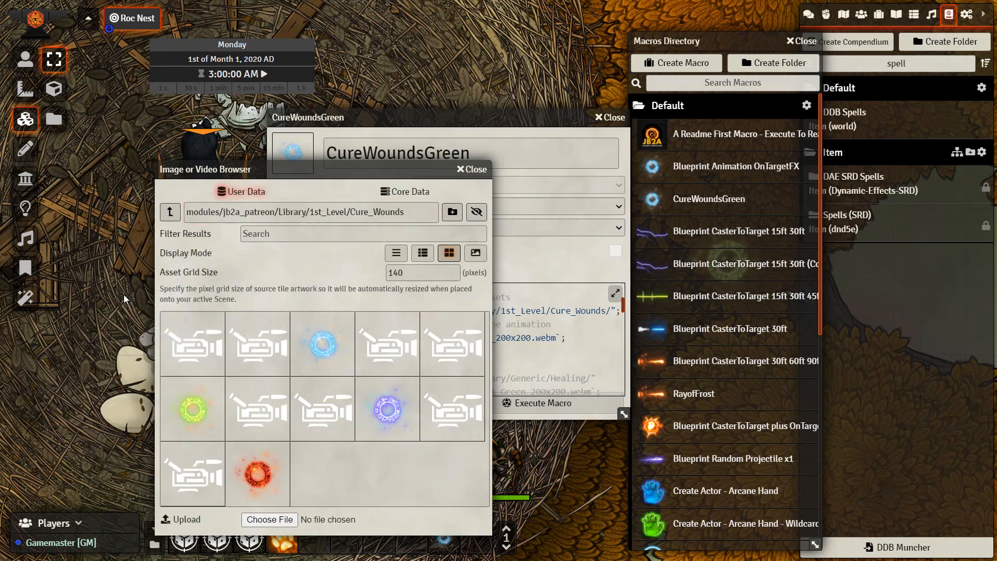
Open the green tile's configuration, copy the file name CureWounds_01_Green_200x200.webm from its sprite path, and close the configuration
double_click(136, 267)
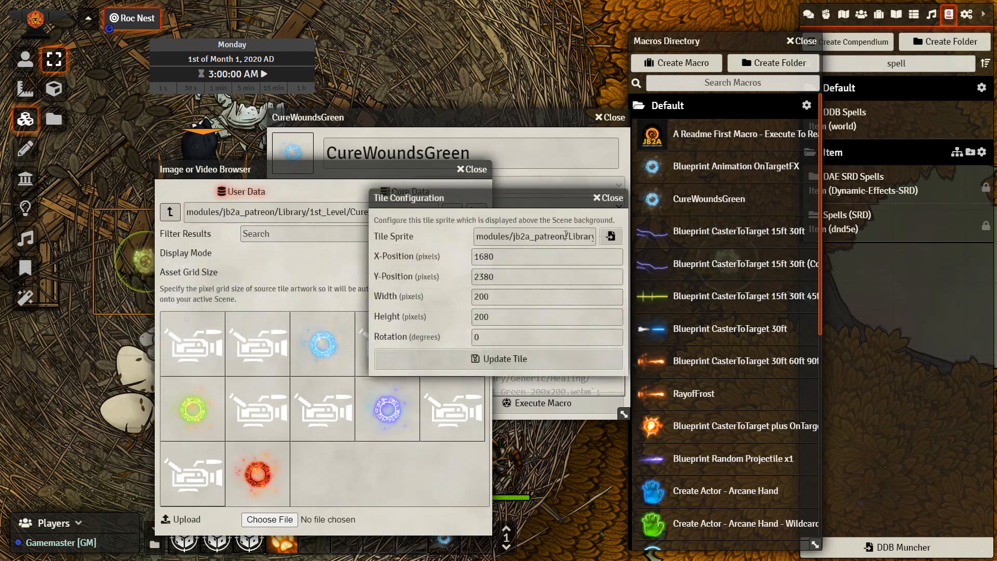
left_click(588, 235)
mouse_move(565, 236)
left_mouse_down()
mouse_move(590, 236)
mouse_move(576, 238)
left_mouse_up()
left_click(555, 239)
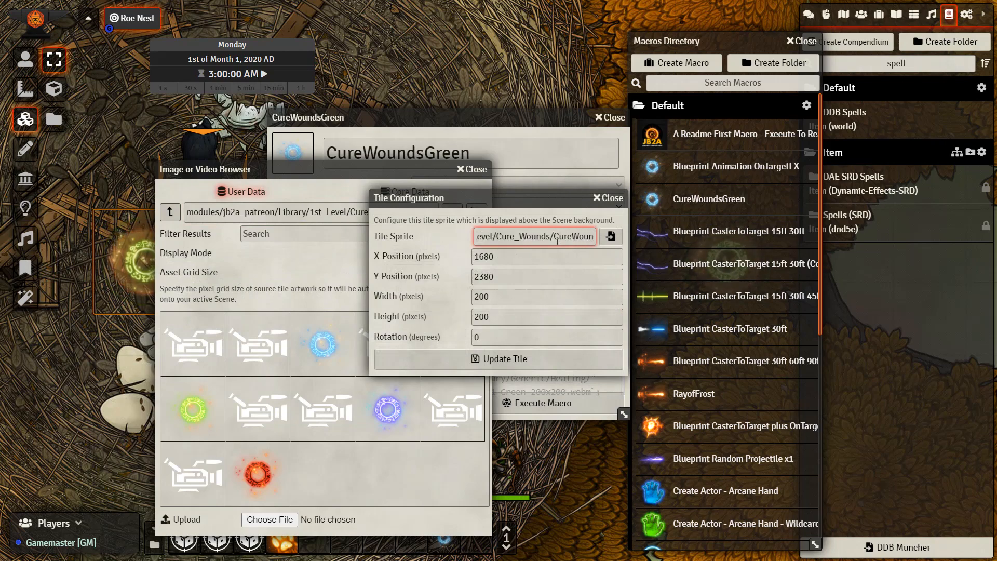
left_click_drag(555, 239, 599, 239)
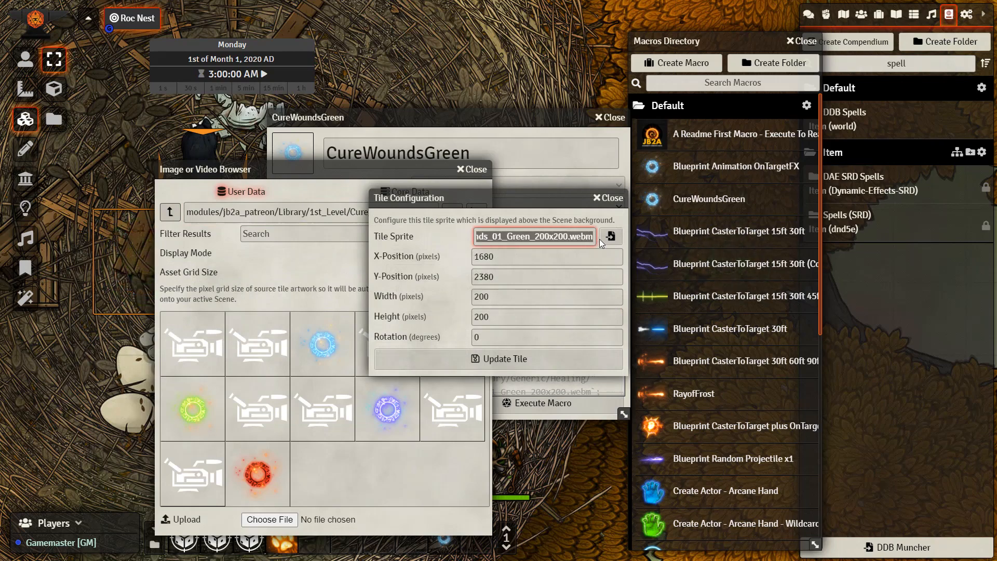
left_click(604, 205)
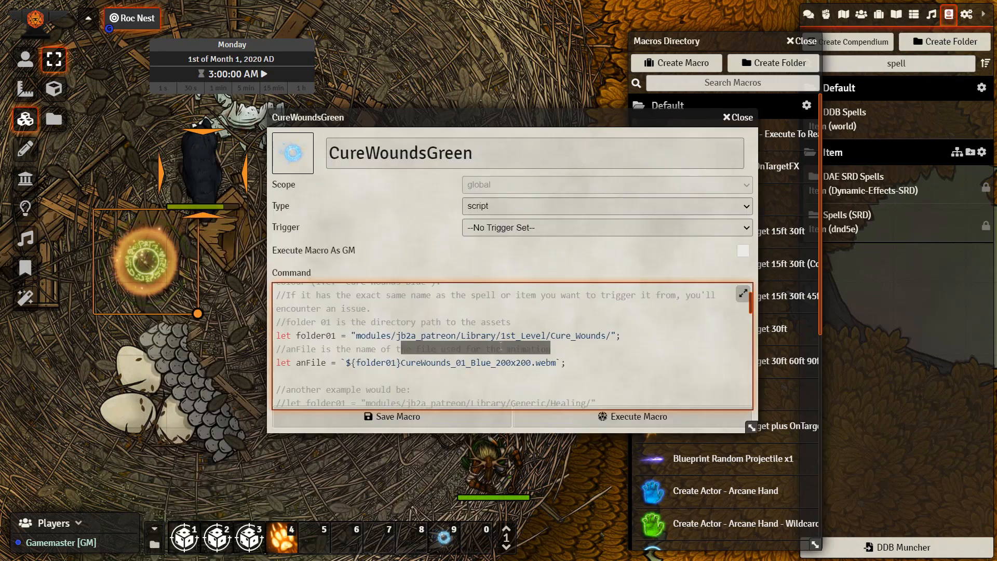
Replace the anFile animation name in the CureWoundsGreen script with CureWounds_01_Green_200x200.webm and save the macro
left_click_drag(401, 362, 555, 366)
type("CureWounds_01_Green_200x200.webm")
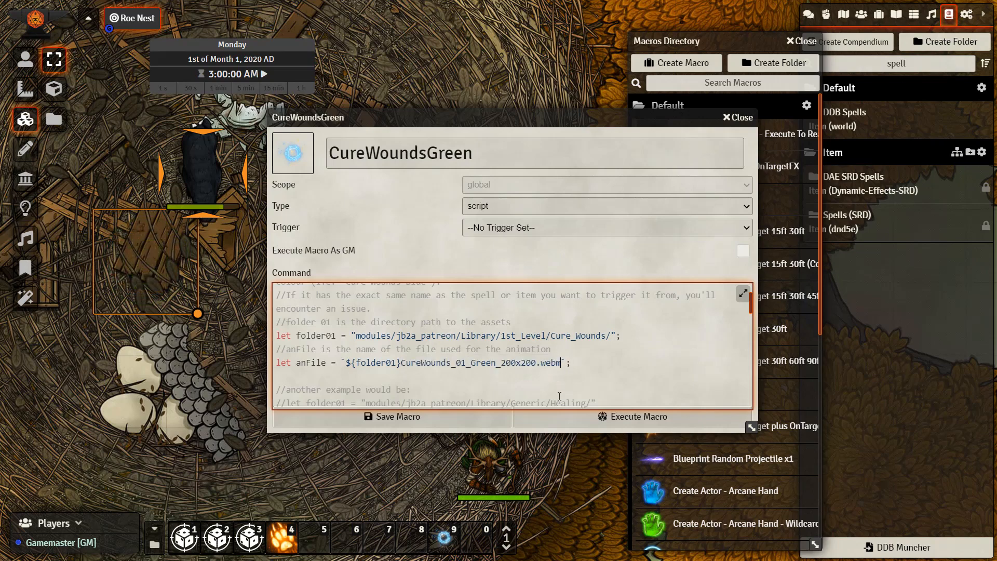
left_click(467, 416)
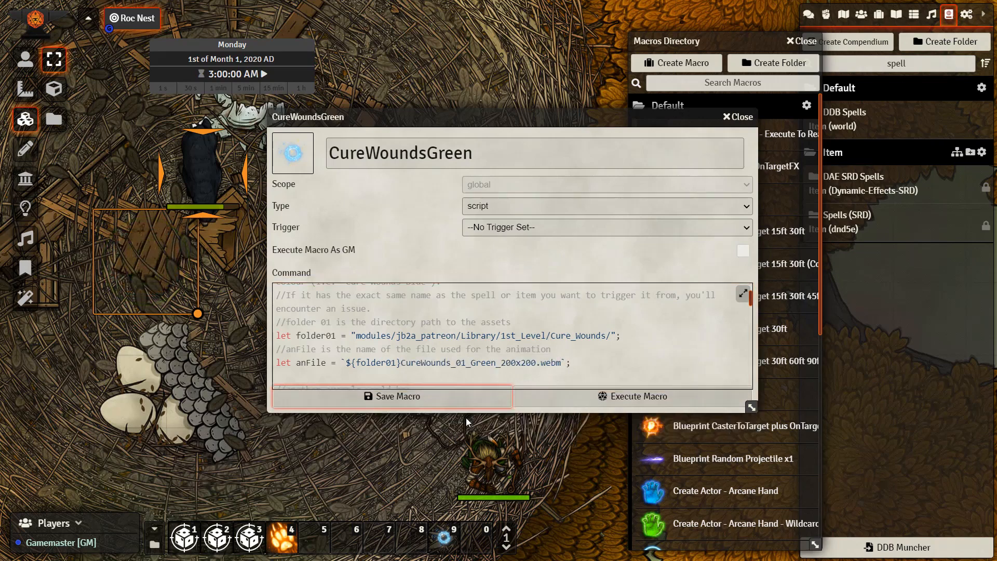
Switch to the token controls, select the druid's token and open its character sheet
left_click_drag(418, 335, 365, 309)
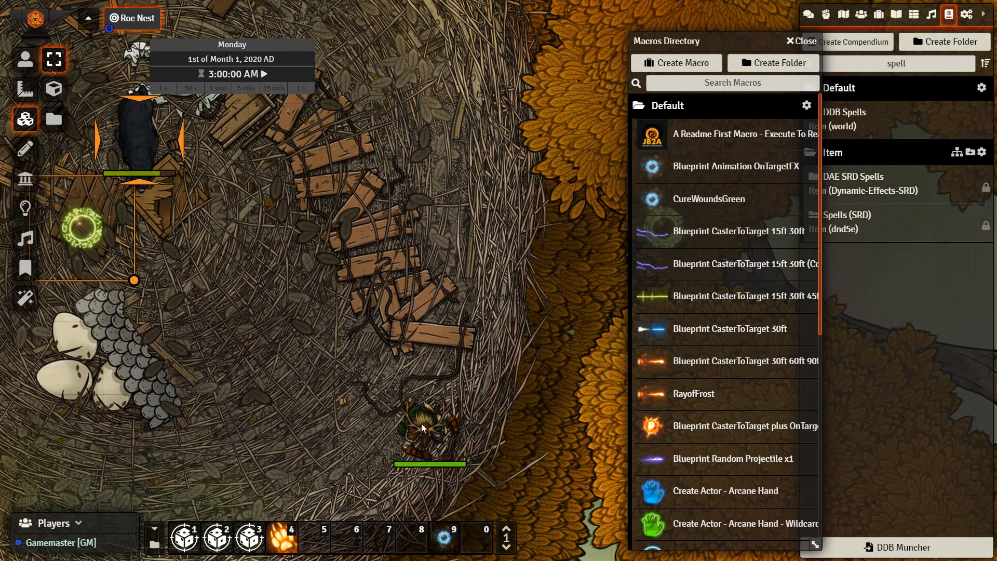
left_click(24, 59)
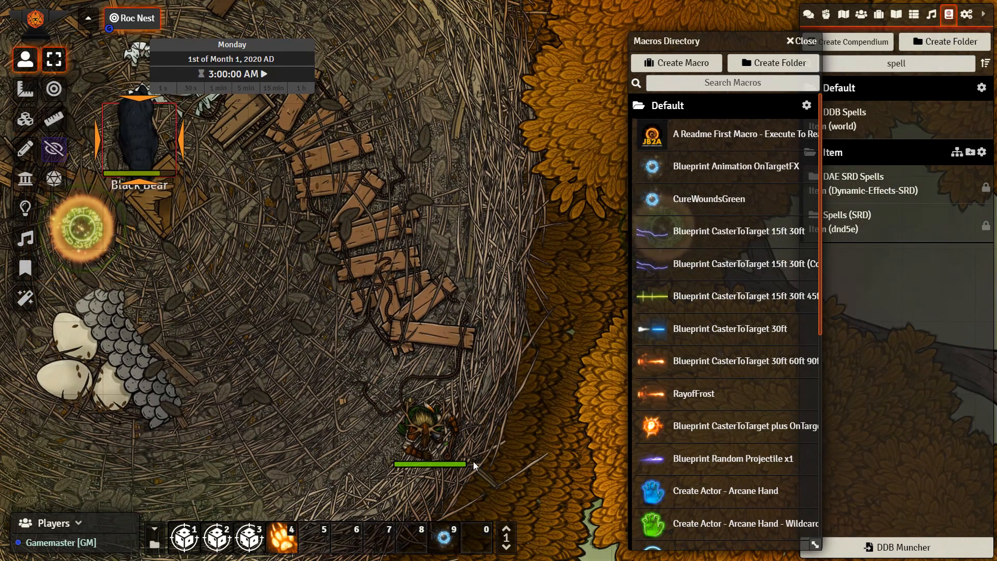
left_click(434, 431)
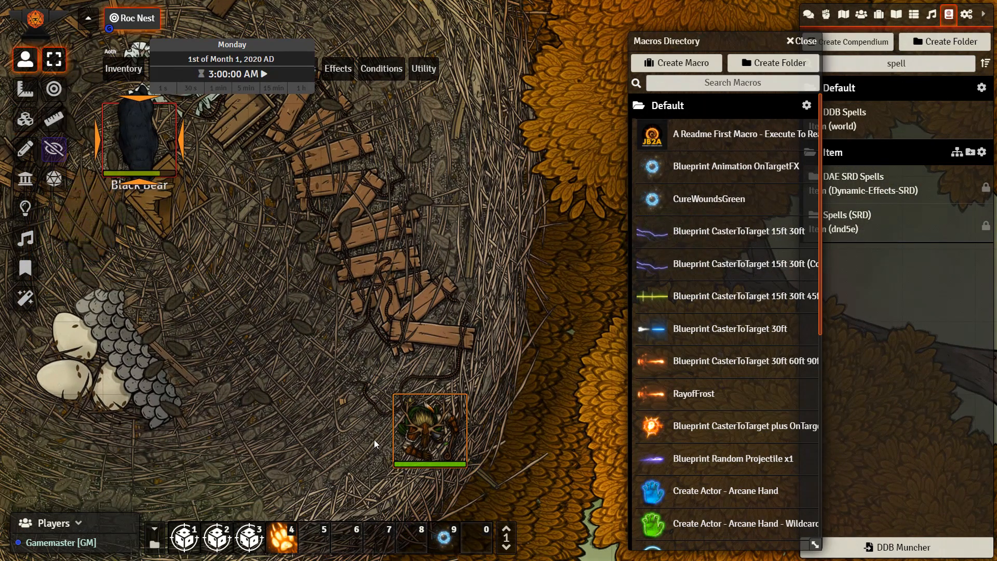
double_click(421, 434)
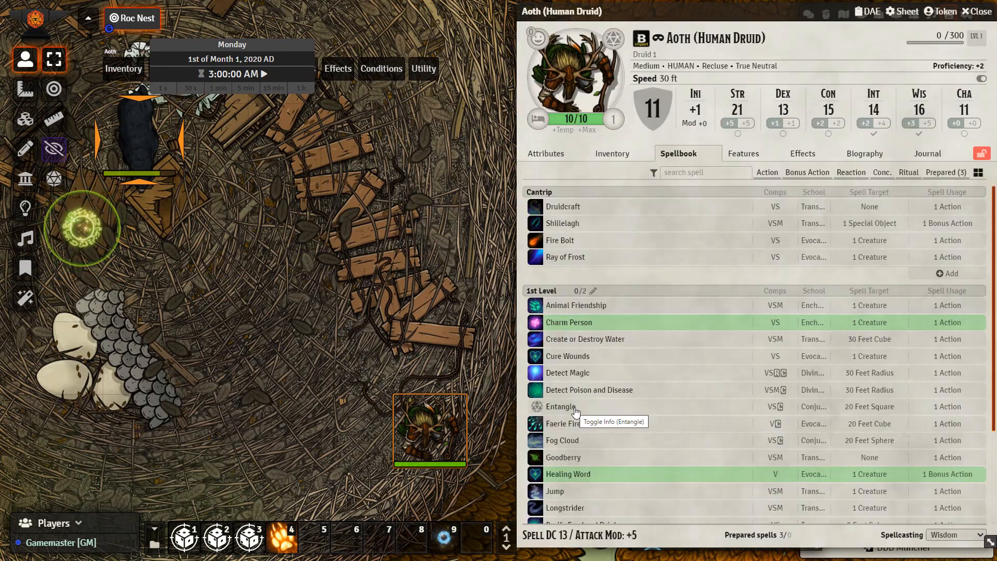
Open the druid's Cure Wounds spell for editing, edit its On Use Macro entry and close the spell
right_click(581, 358)
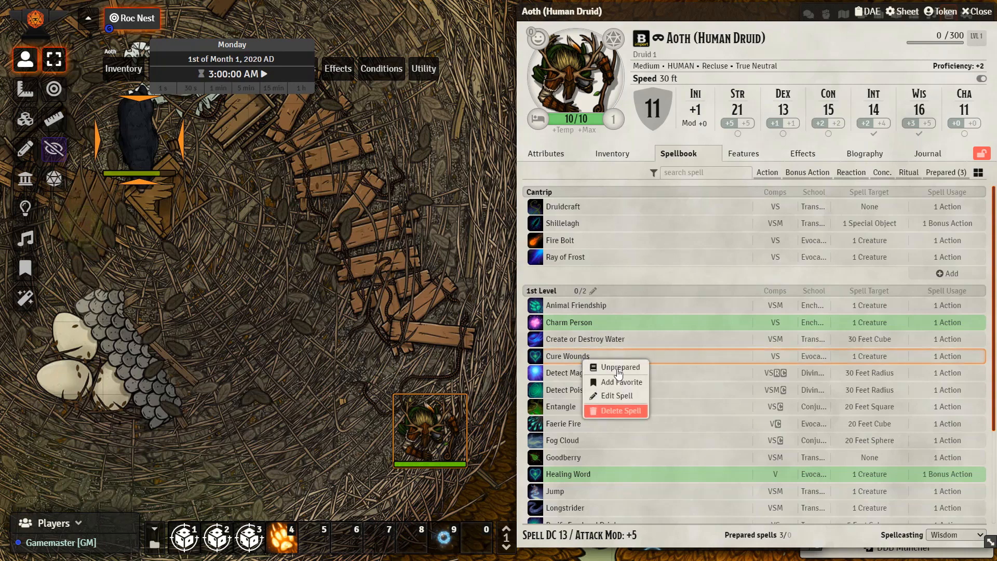
left_click(614, 396)
scroll(347, 519, "down", 2)
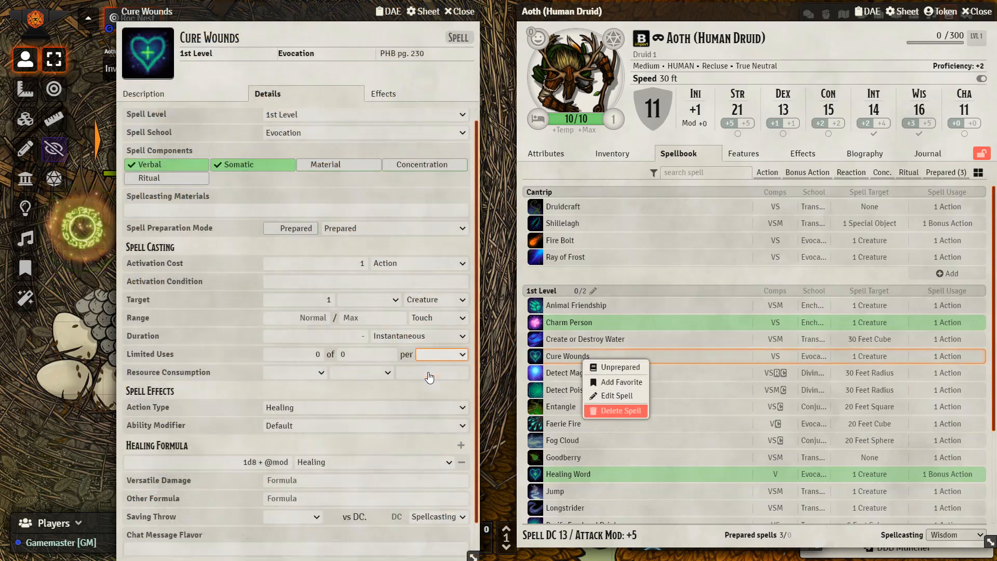
left_click_drag(263, 546, 462, 547)
left_click(460, 11)
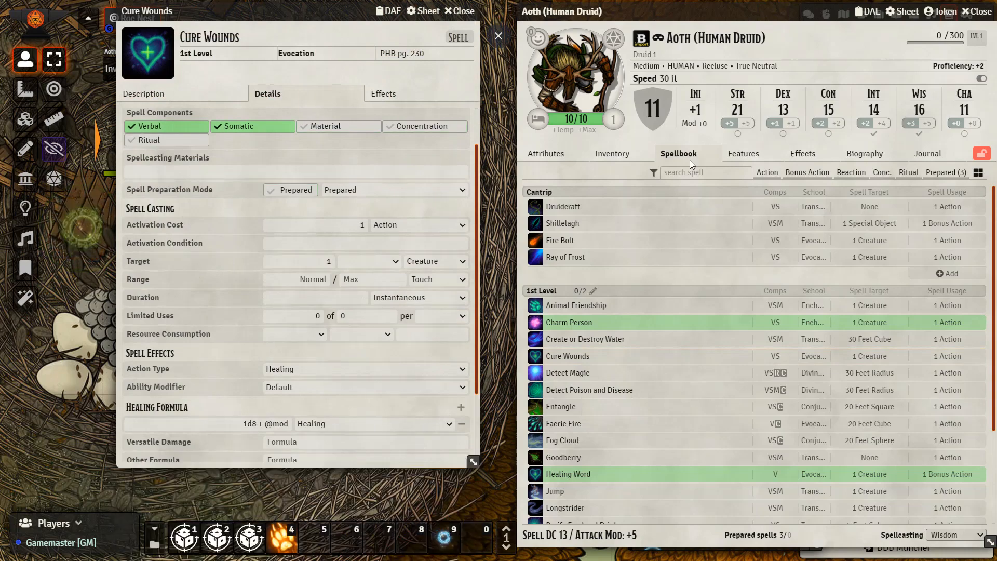
Cast Cure Wounds from the druid's spellbook on the targeted black bear
left_click(536, 358)
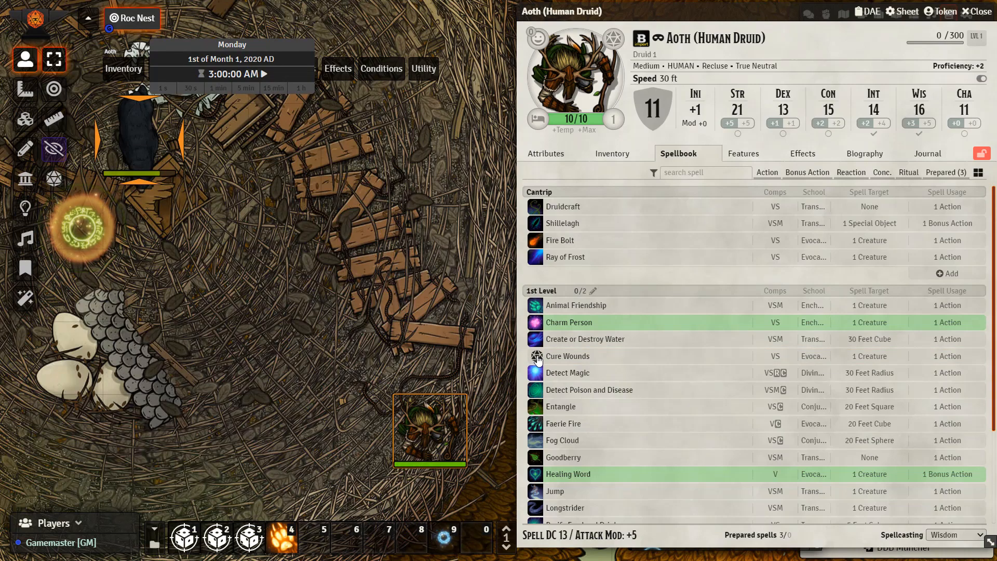
left_click(444, 300)
left_click(484, 318)
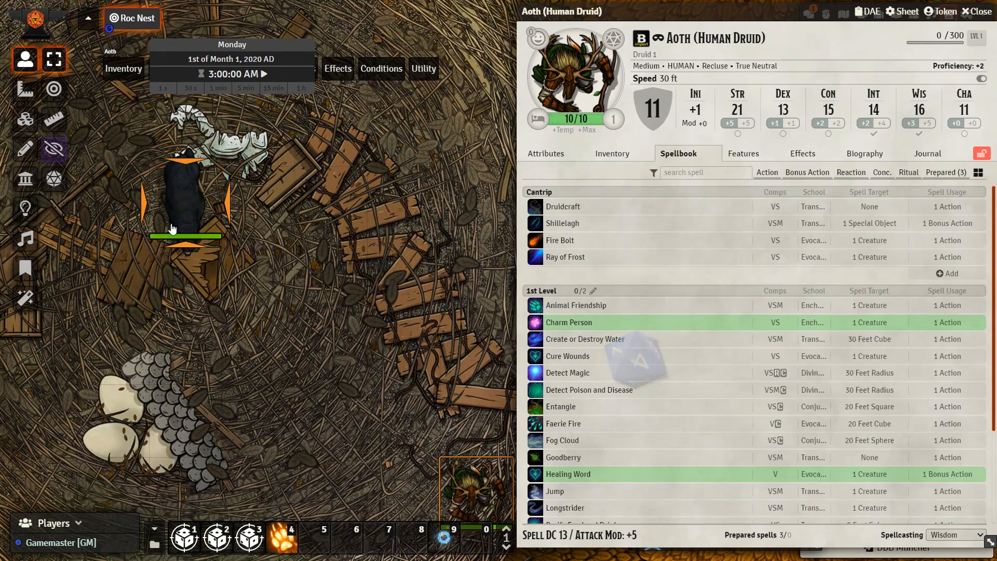
left_click_drag(273, 343, 203, 295)
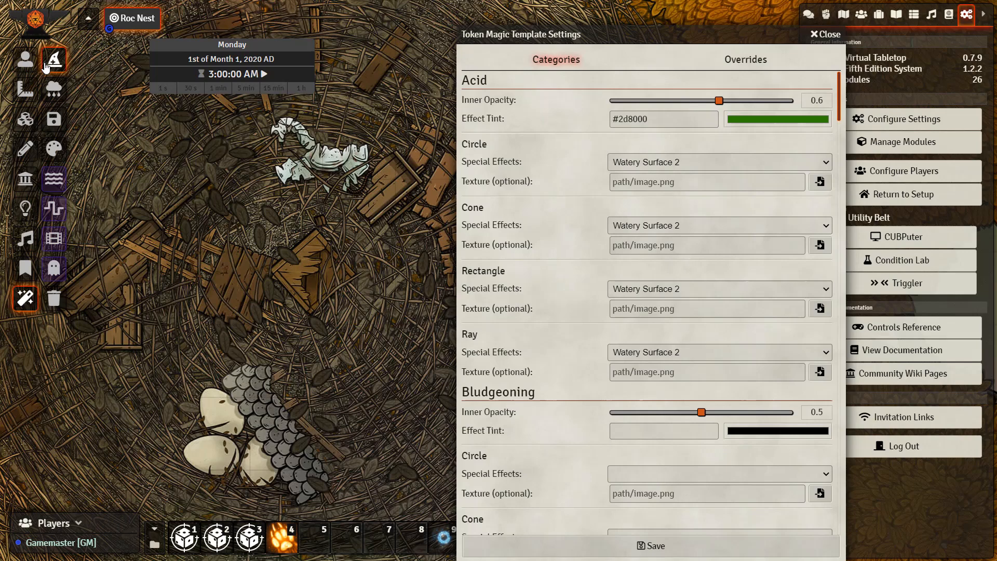
Browse the JB2A folders in the special effects list, expand JB2A - Cantrip and close the list
left_click(46, 67)
scroll(504, 285, "down", 1)
scroll(504, 286, "down", 5)
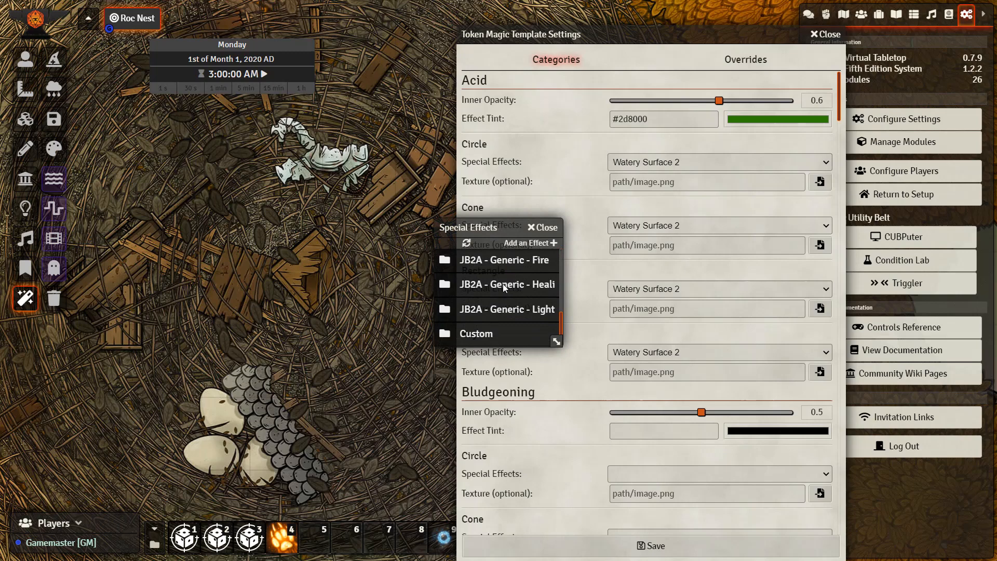
scroll(504, 286, "up", 6)
left_click(503, 286)
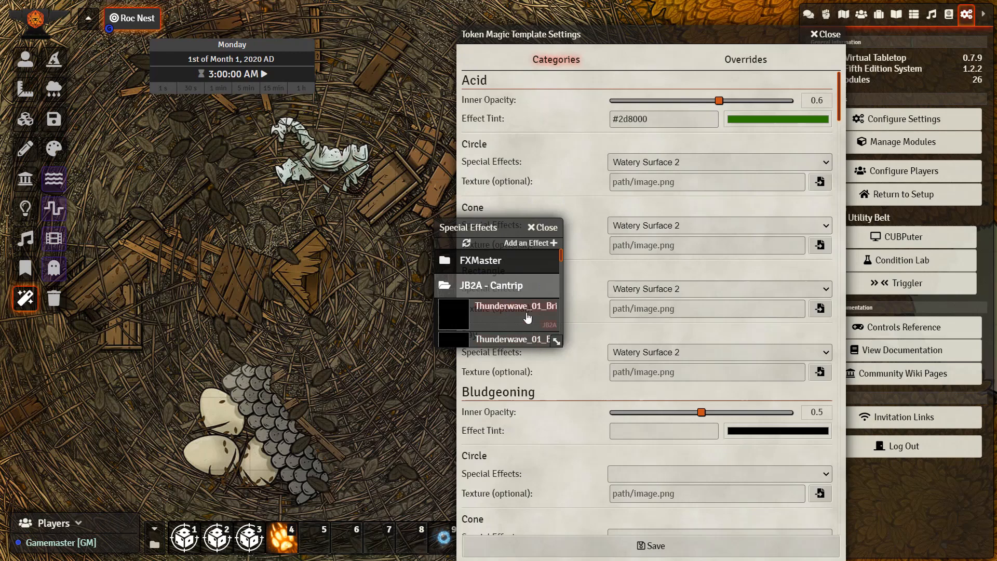
left_click(544, 227)
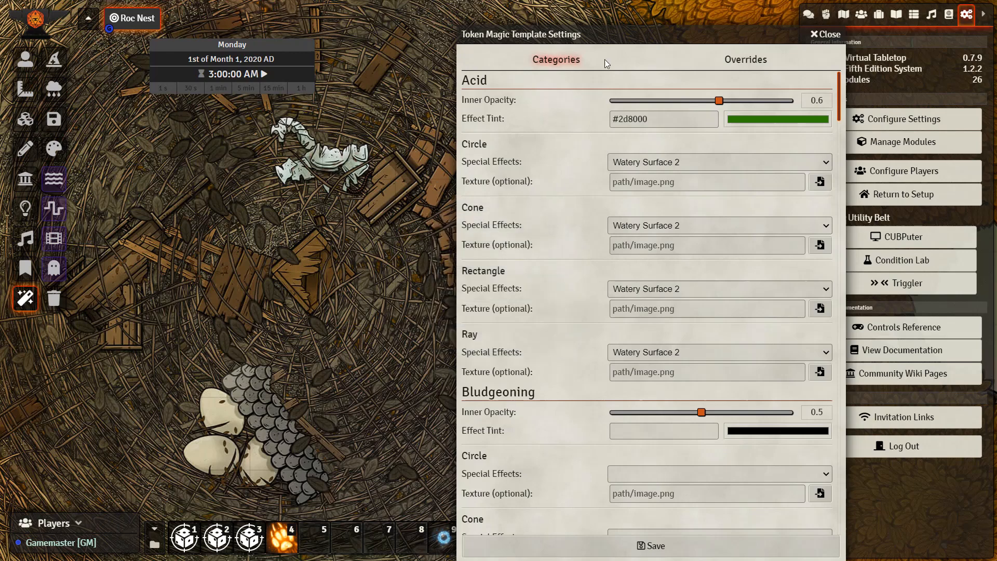
Set the Acid category's Circle special effect to blank in the Token Magic template settings
left_click_drag(619, 35, 382, 35)
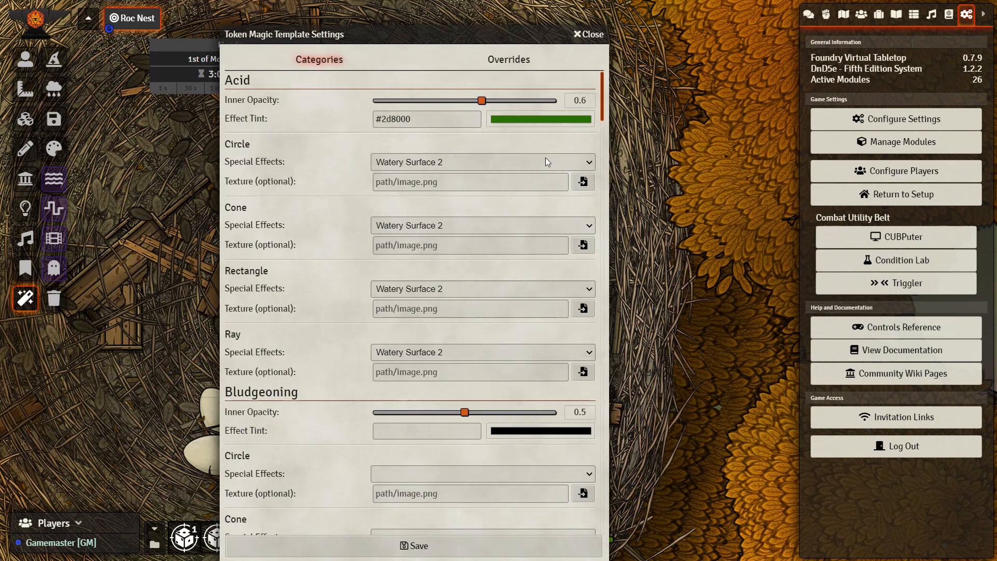
scroll(502, 273, "down", 14)
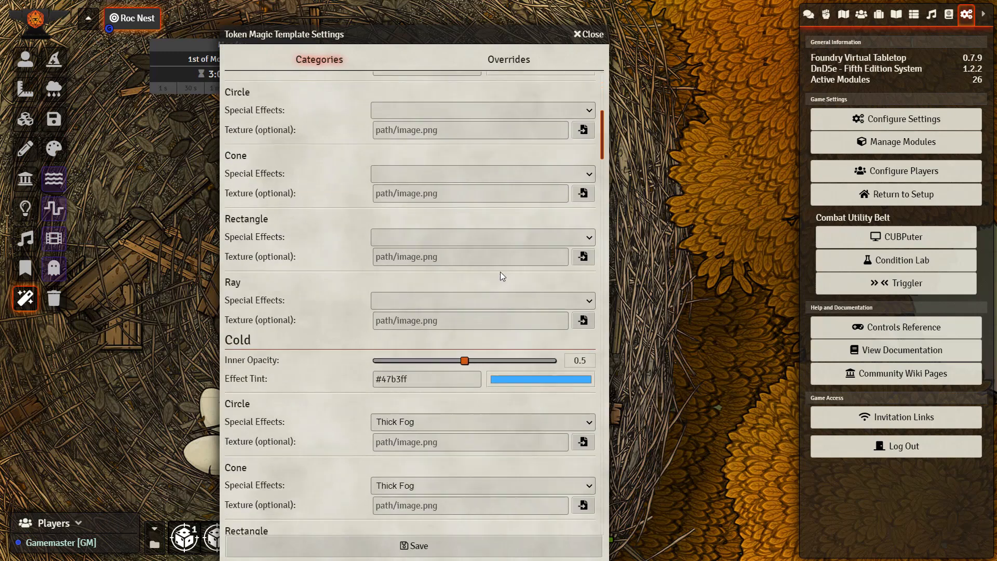
scroll(502, 275, "up", 14)
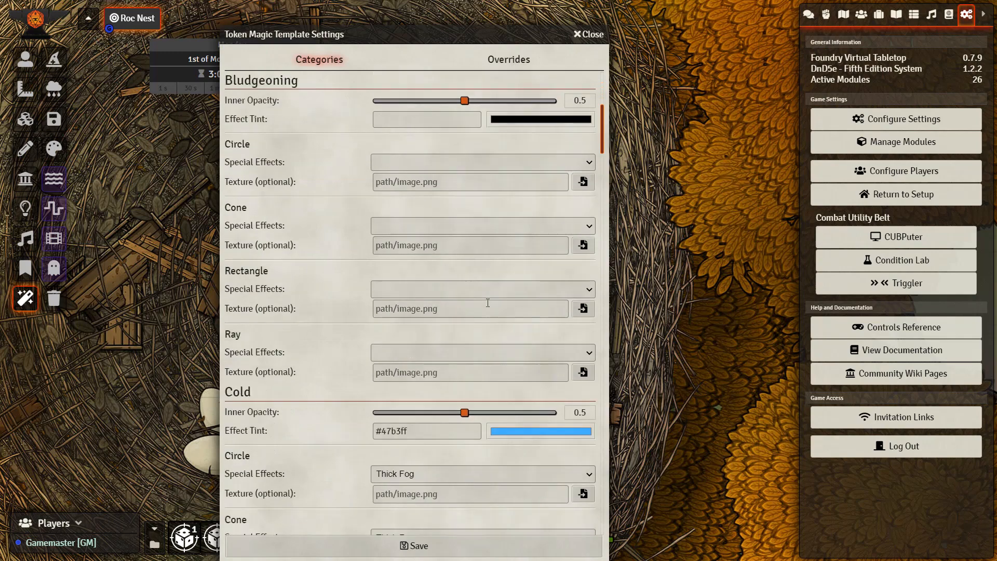
left_click(463, 161)
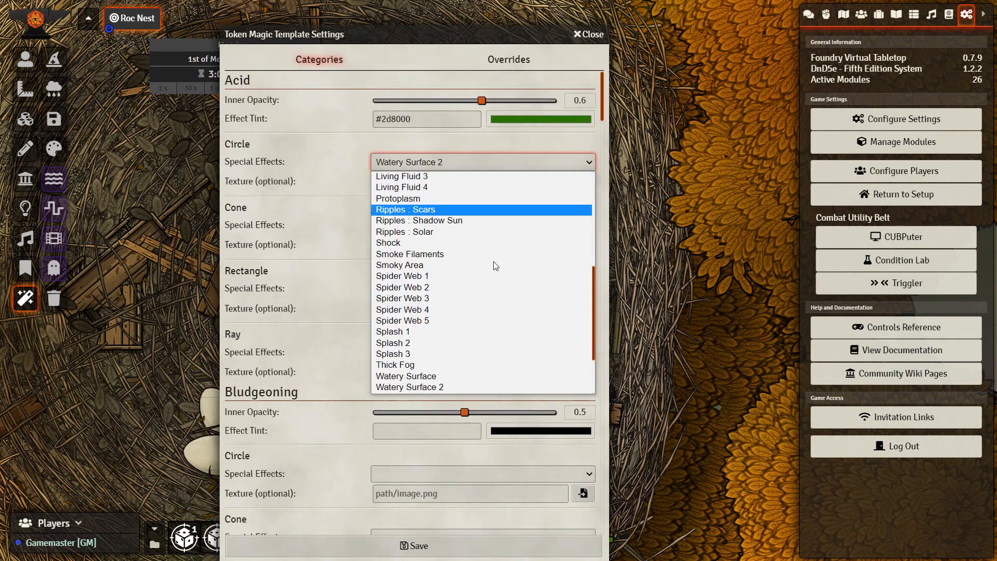
left_click(455, 162)
left_click(455, 162)
scroll(453, 255, "up", 3)
scroll(453, 255, "up", 3)
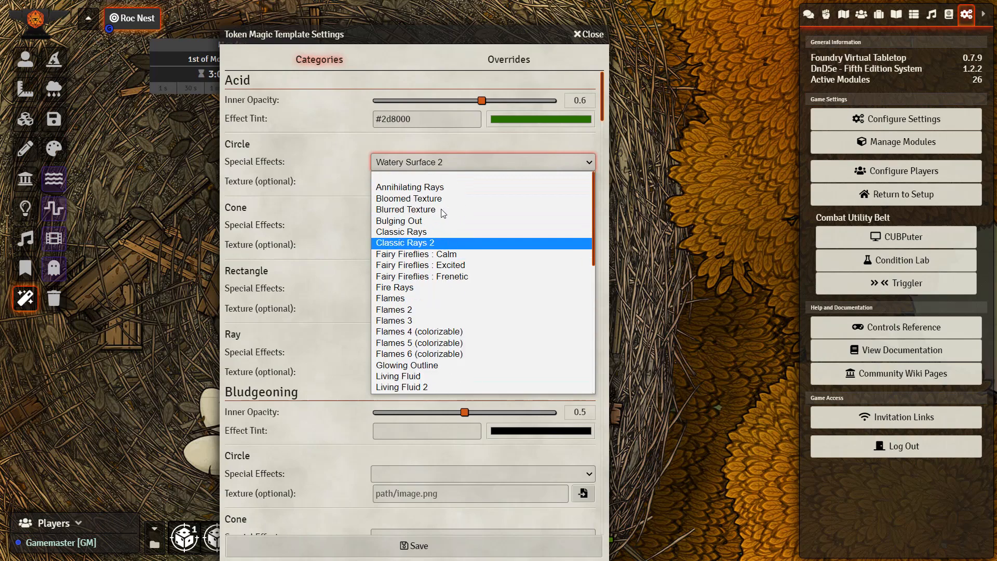
left_click(429, 177)
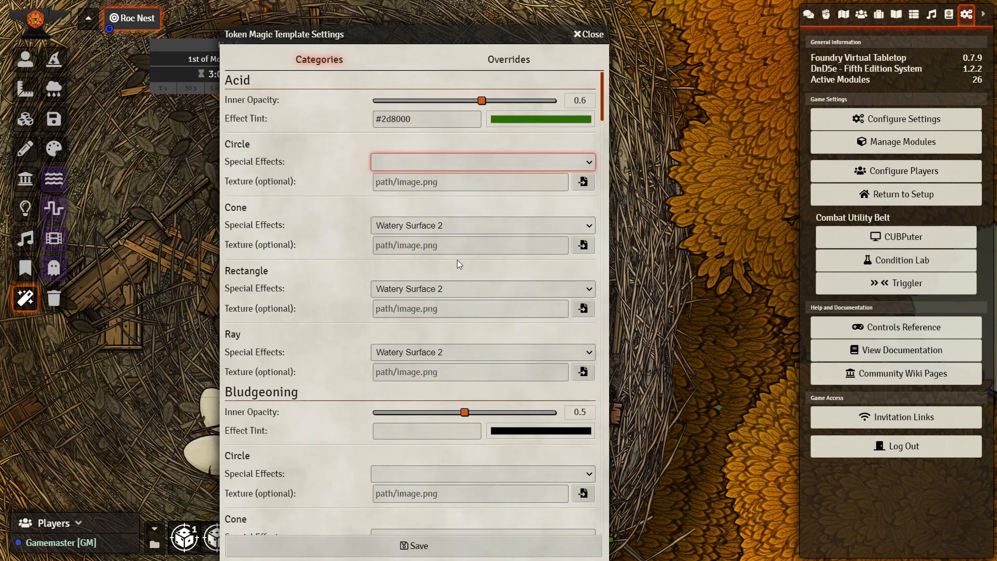
Add a new Token Magic template override with Sleet Storm as its target
scroll(457, 260, "down", 20)
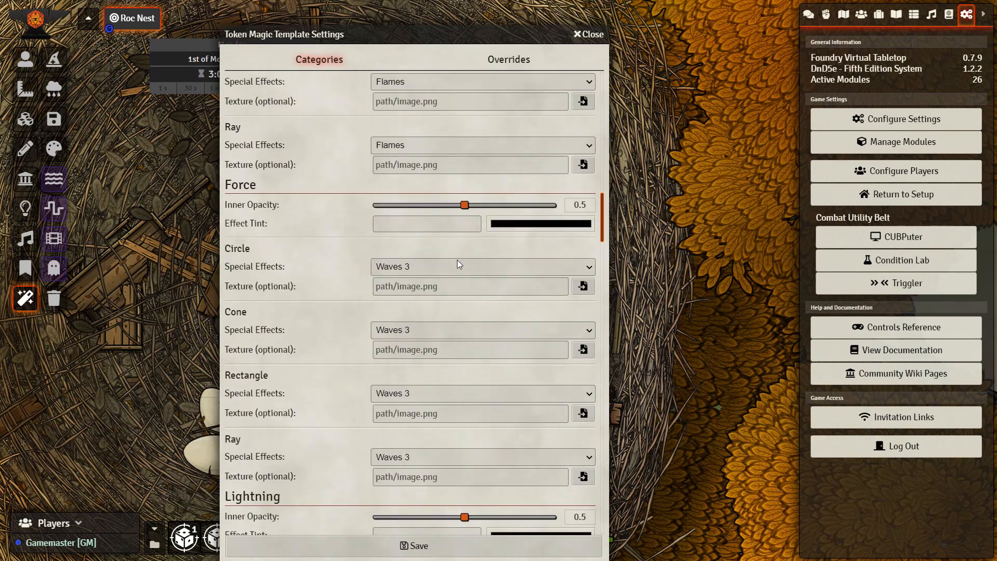
left_click(508, 60)
left_click(371, 338)
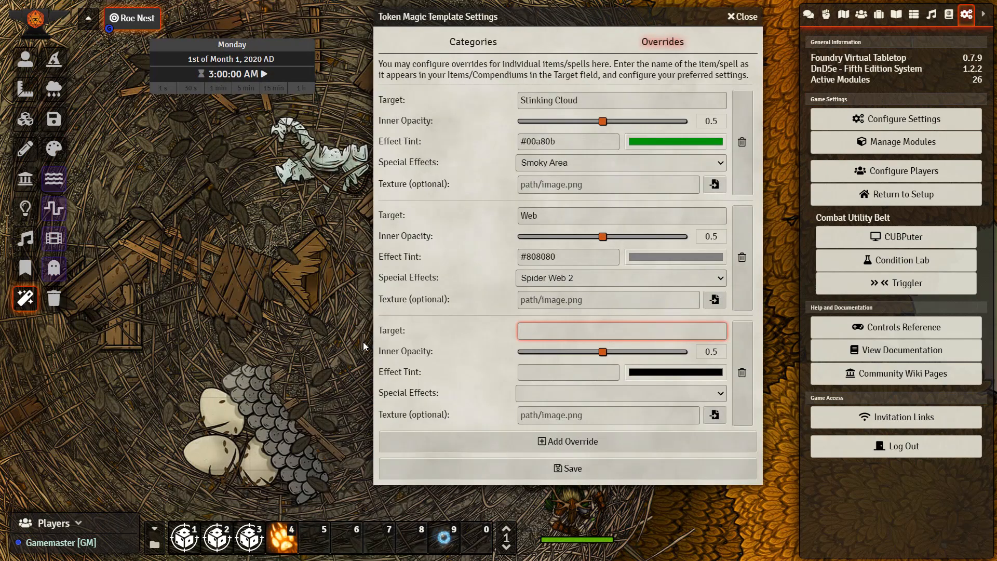
type("Sleet Storm")
Set the Sleet Storm override's texture to SleetStorm_01_Purple_800x800.webm from the 3rd_Level/Sleet_Storm folder and save the template settings
left_click(713, 415)
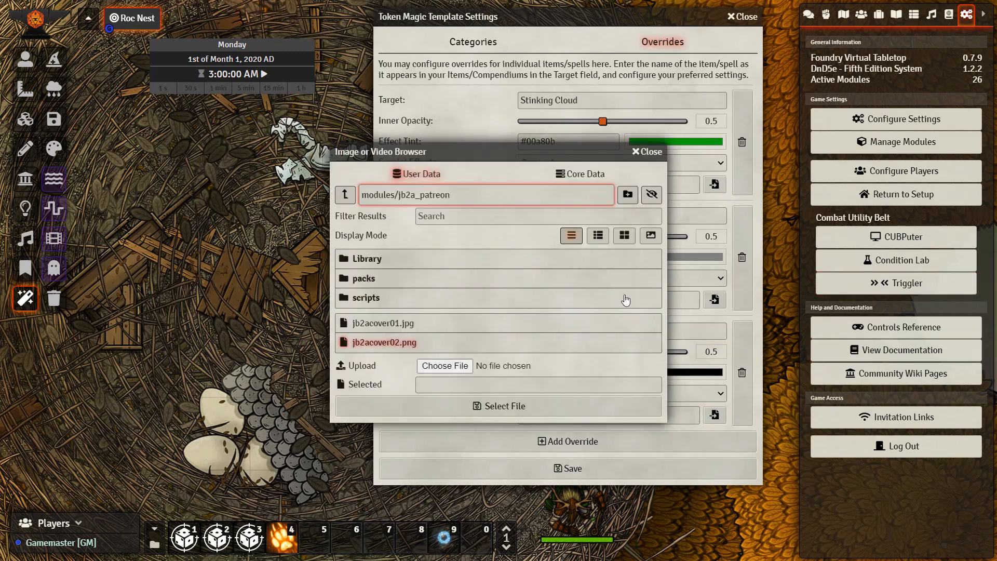
left_click(370, 265)
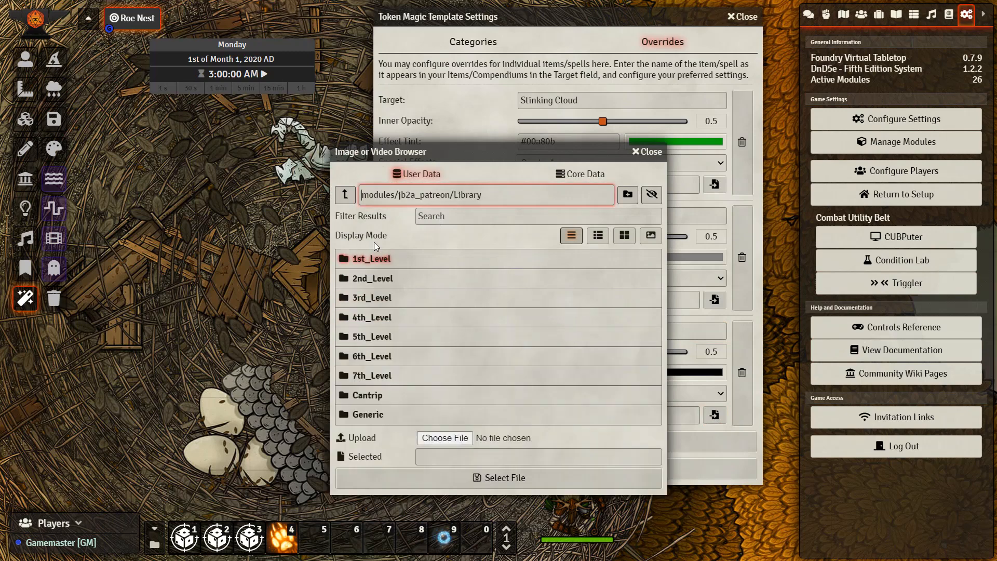
left_click(378, 299)
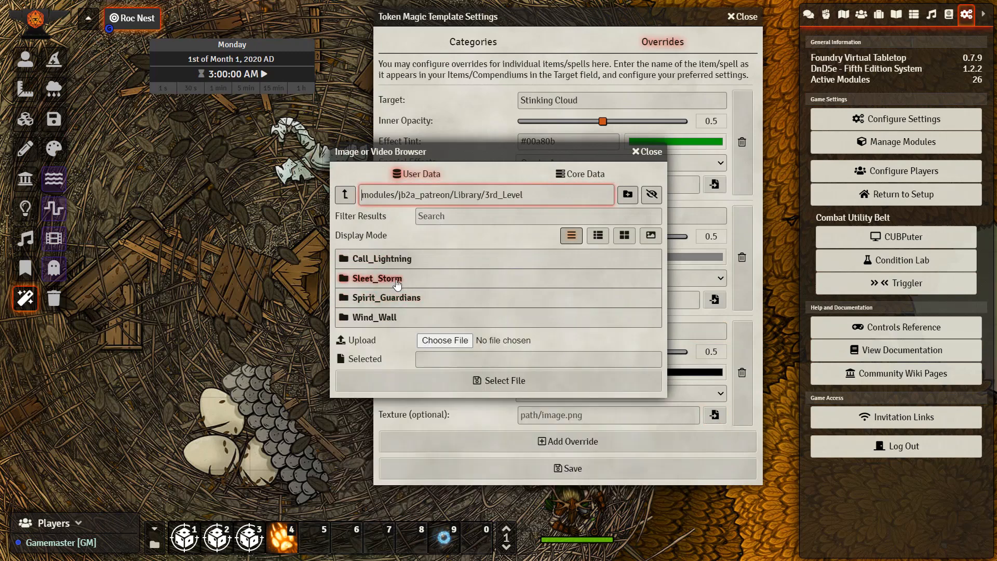
left_click(395, 281)
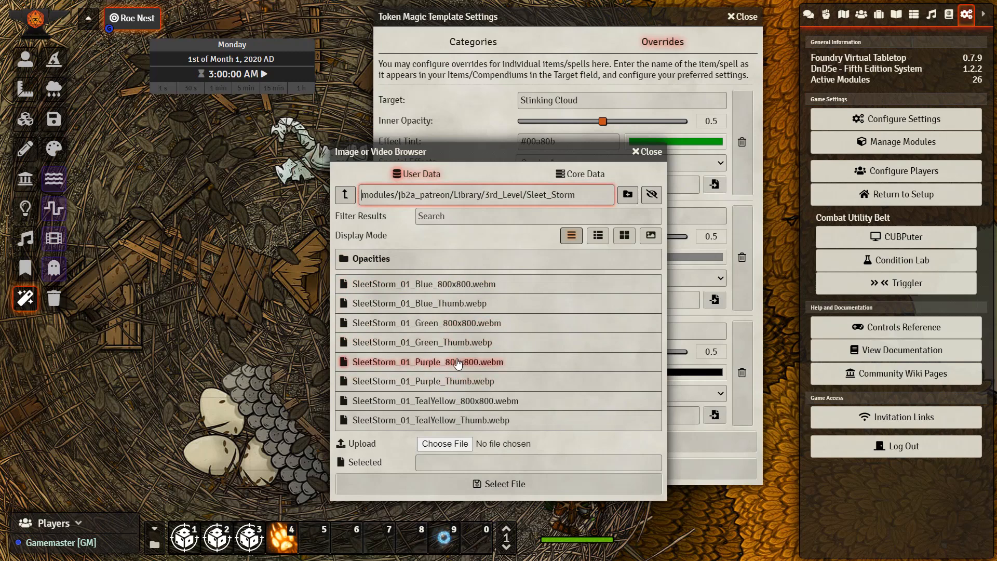
left_click(458, 362)
left_click(509, 483)
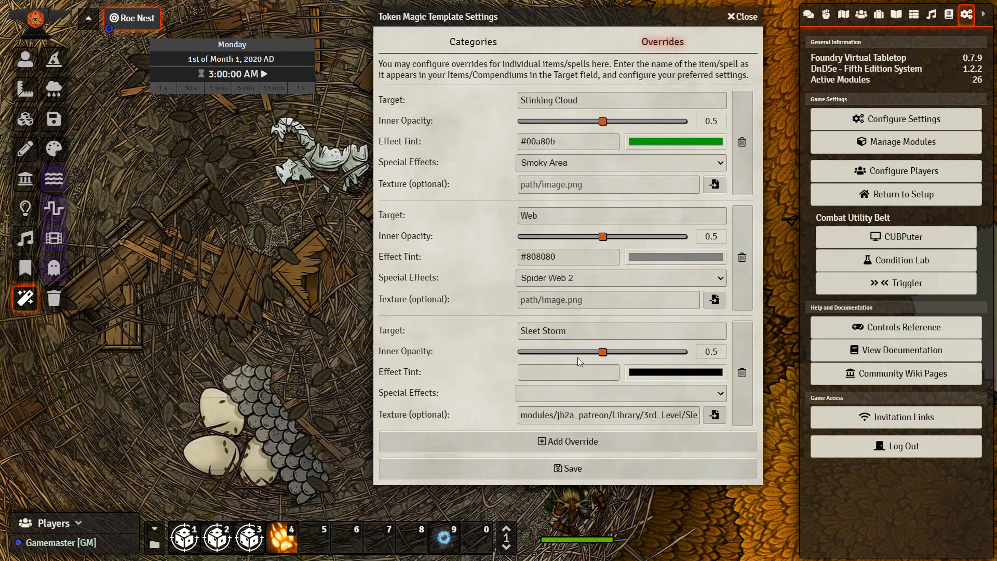
left_click(528, 471)
Cast the druid's Sleet Storm at 3rd Level with a measured template and place the template over the nest
left_click_drag(481, 422, 473, 370)
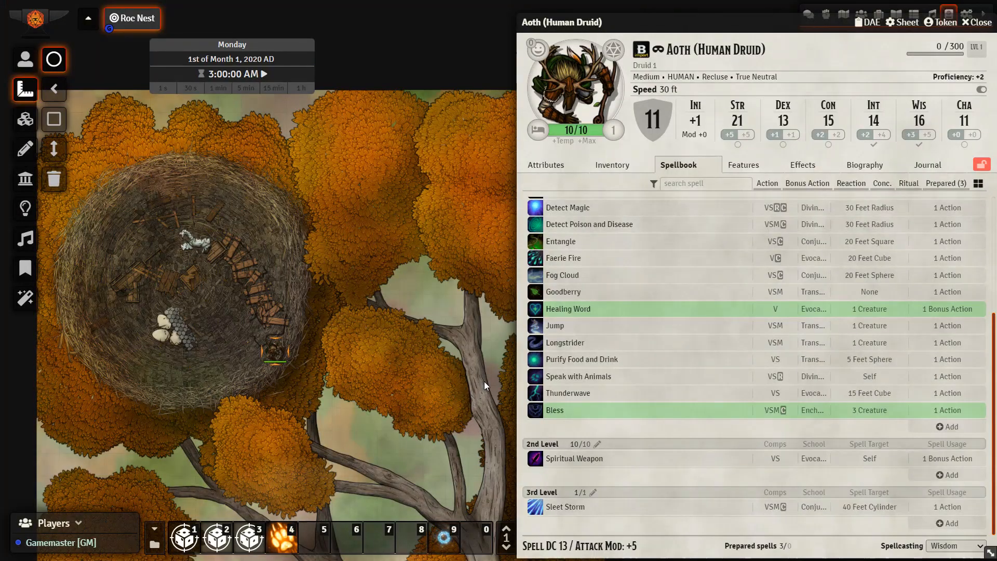
left_click(531, 512)
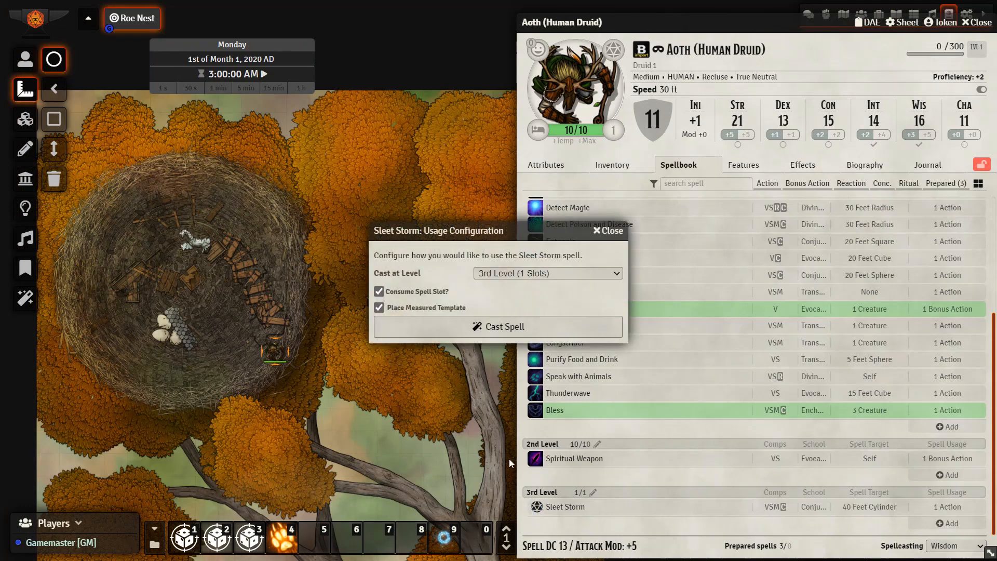
left_click(413, 329)
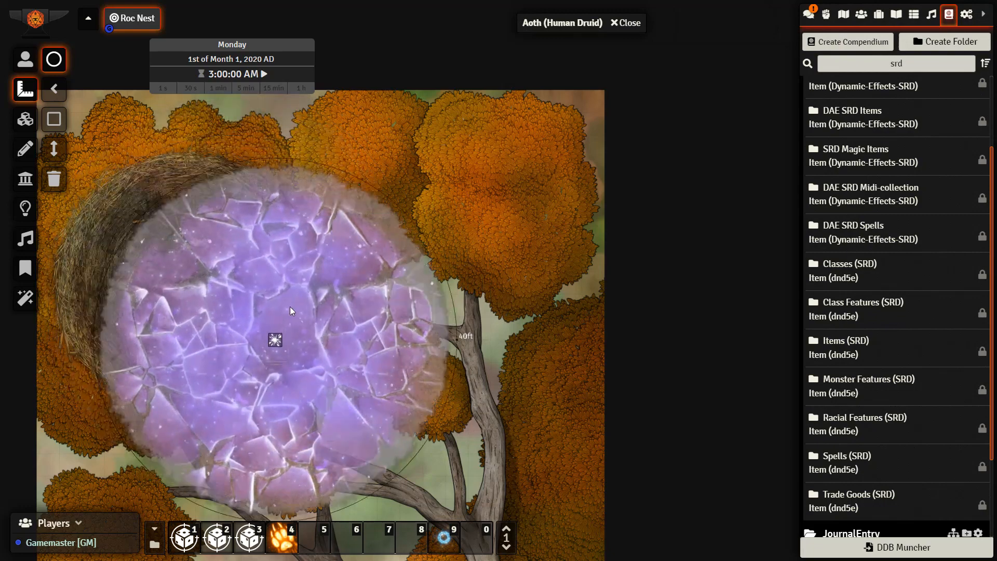
left_click(225, 276)
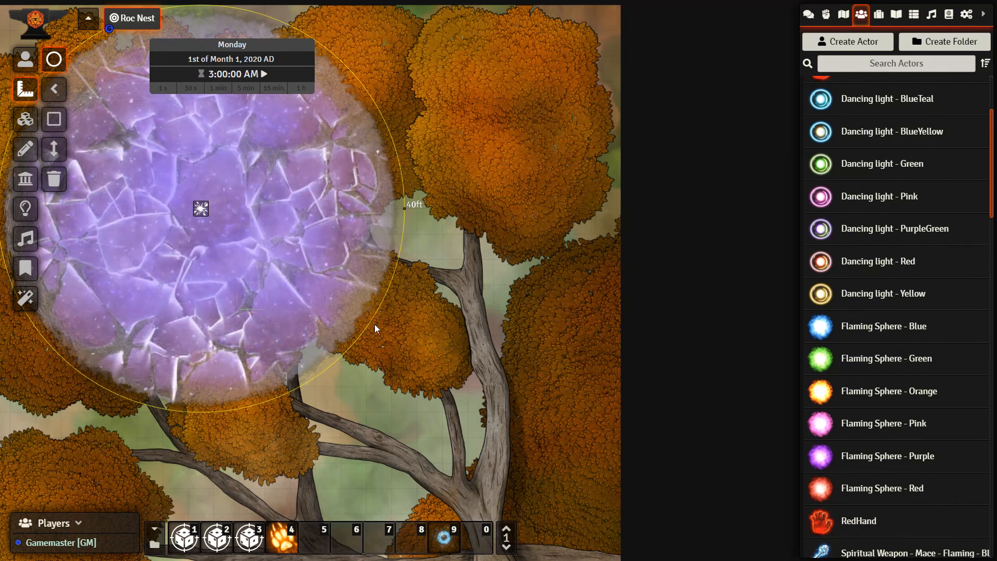
Look through the JB2A Actors folder from the Arcane Hand actors down to the Spiritual Weapon maces
left_click_drag(375, 324, 402, 340)
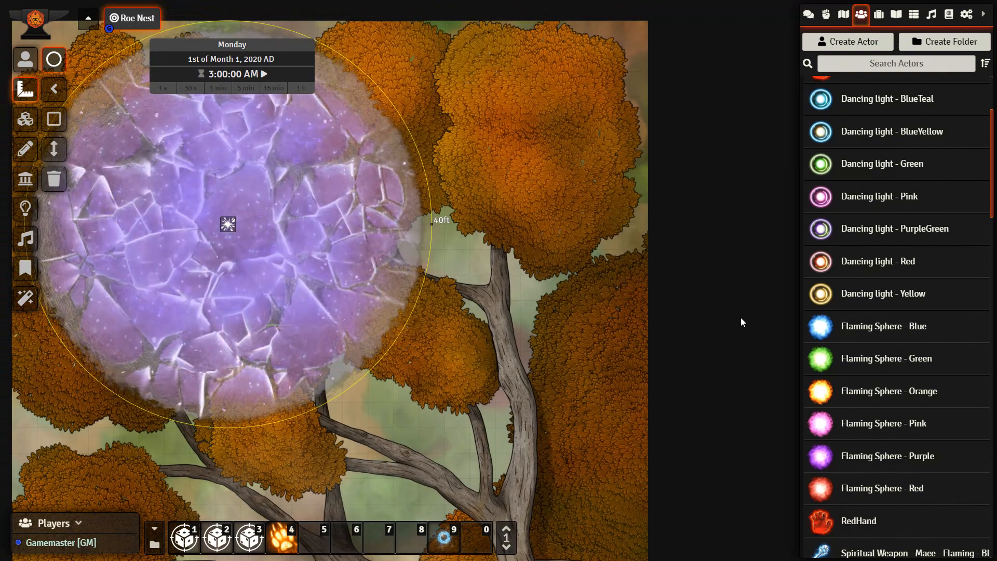
scroll(893, 287, "up", 2)
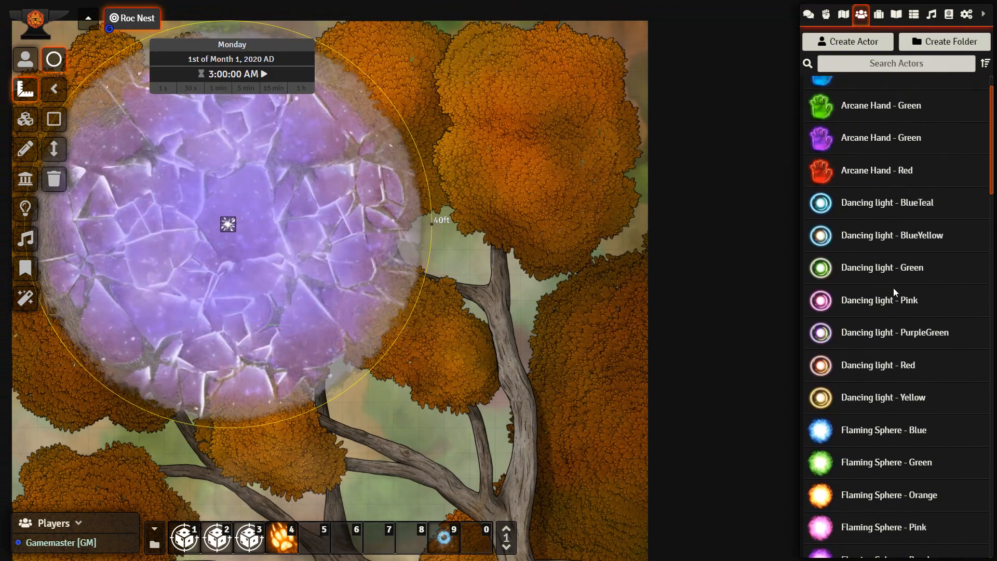
scroll(893, 287, "up", 1)
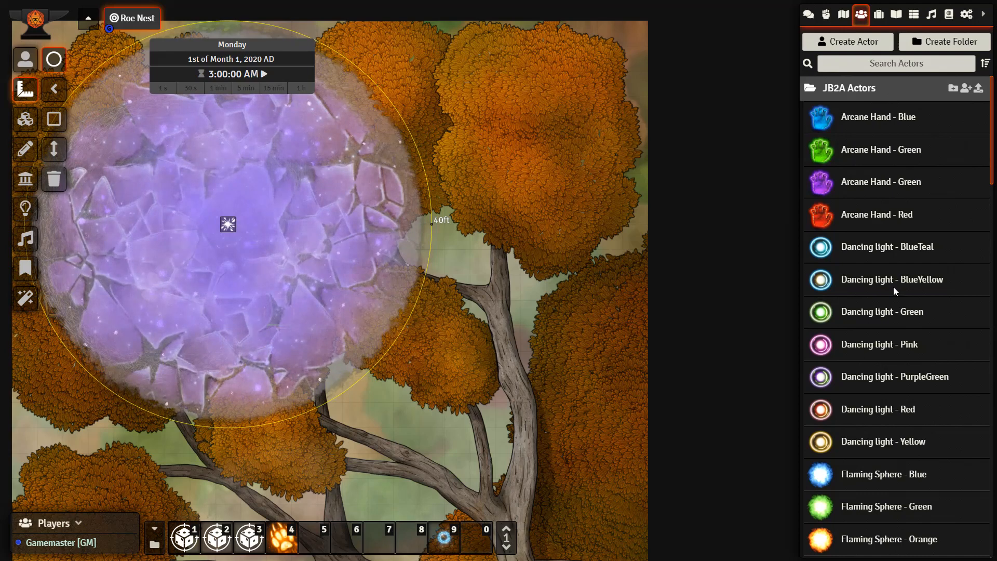
scroll(893, 287, "down", 8)
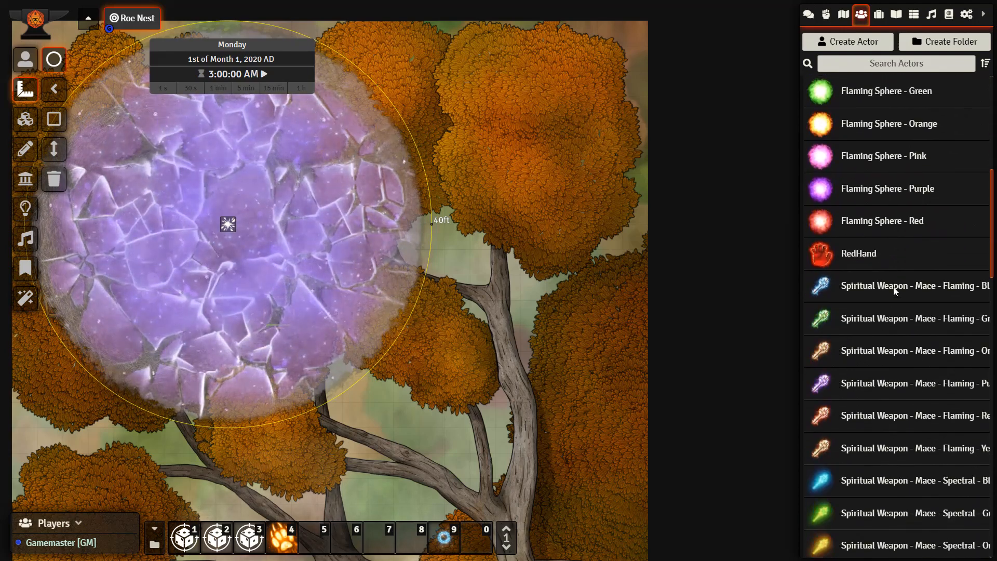